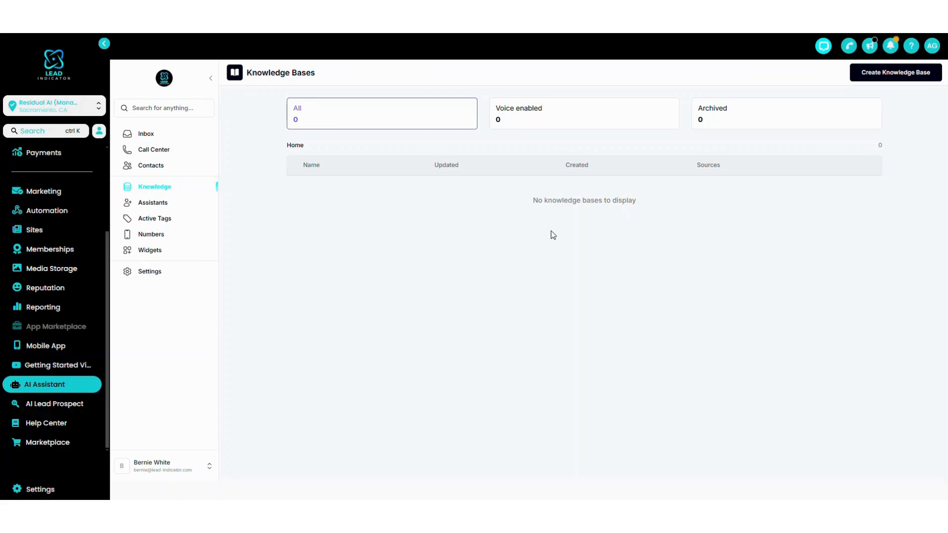
Create a knowledge base named "Concrete Example".
click(892, 80)
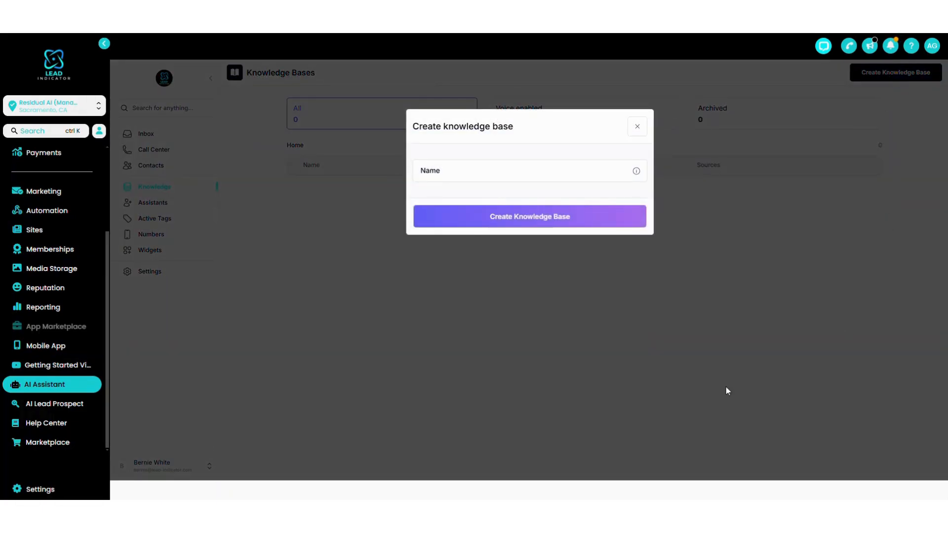
click(455, 169)
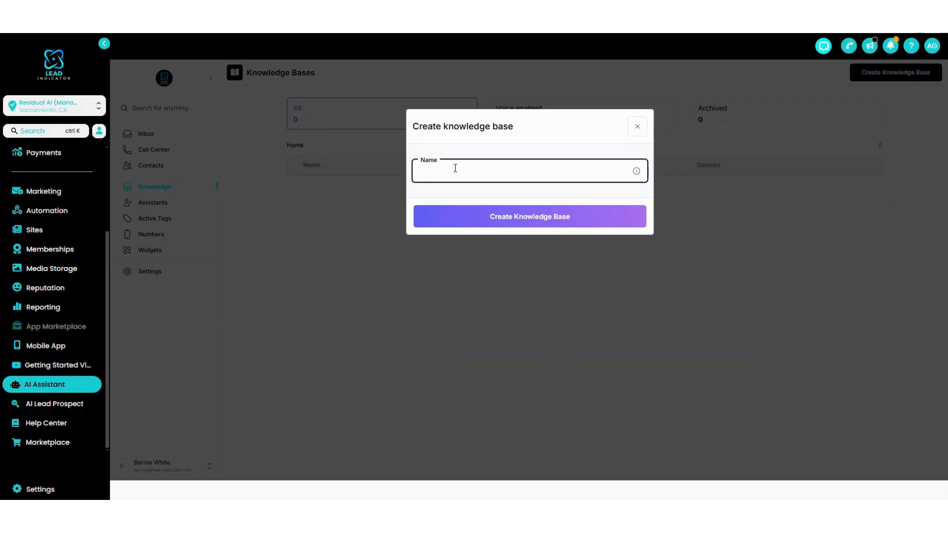
text(Concrete Example)
triple_click(497, 171)
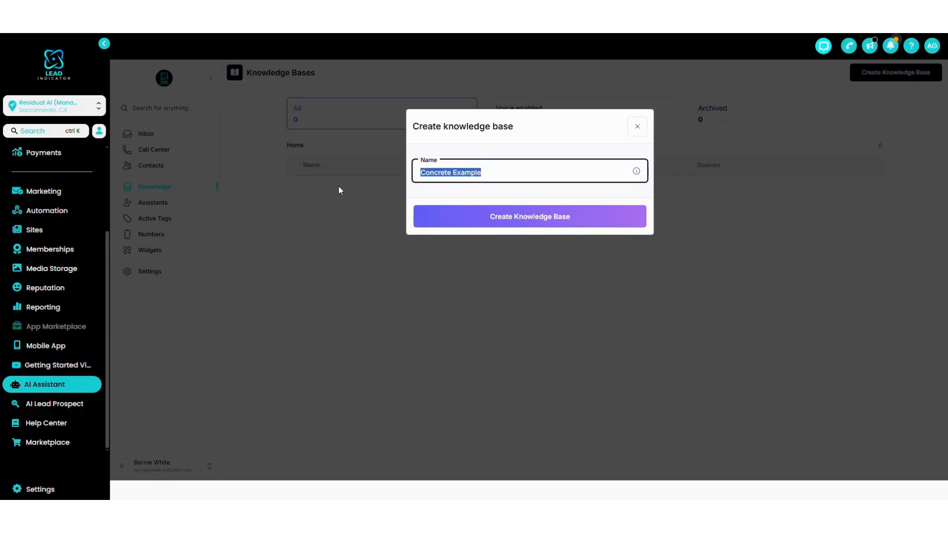
click(485, 173)
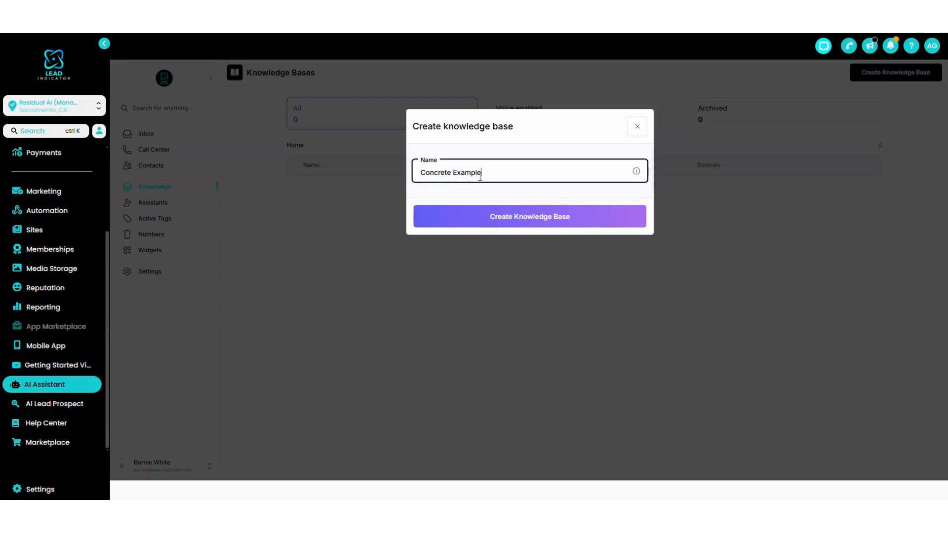
click(476, 224)
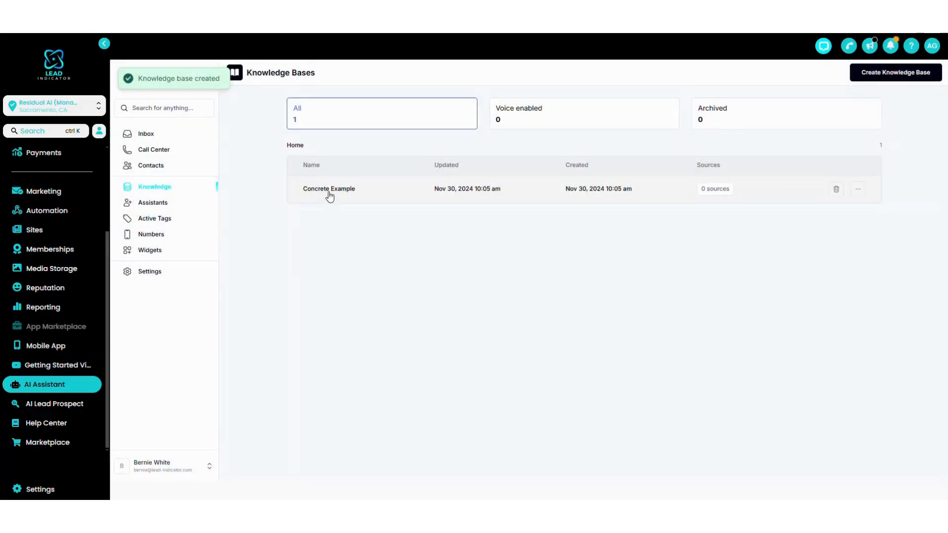
Open the Concrete Example knowledge base and start adding a new data source of type Text.
click(371, 191)
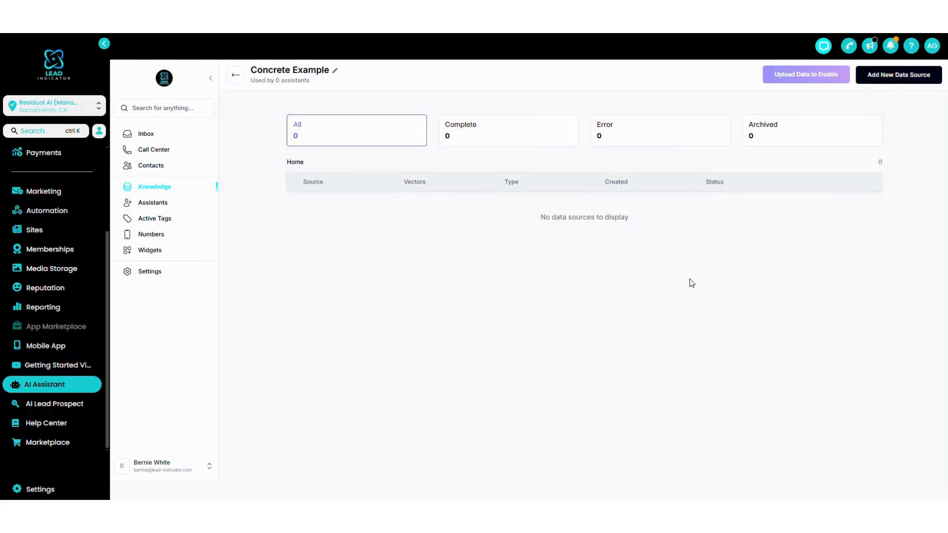
drag(536, 220, 627, 214)
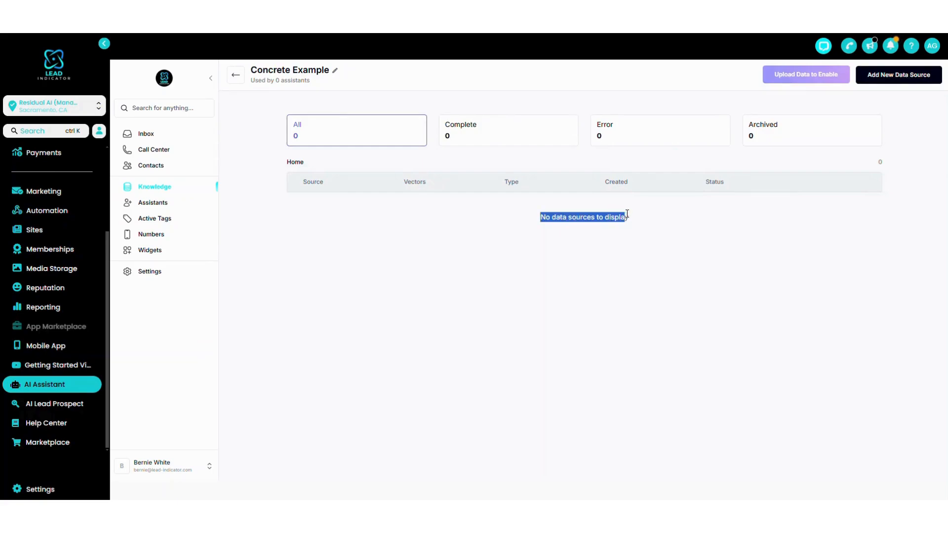
click(635, 214)
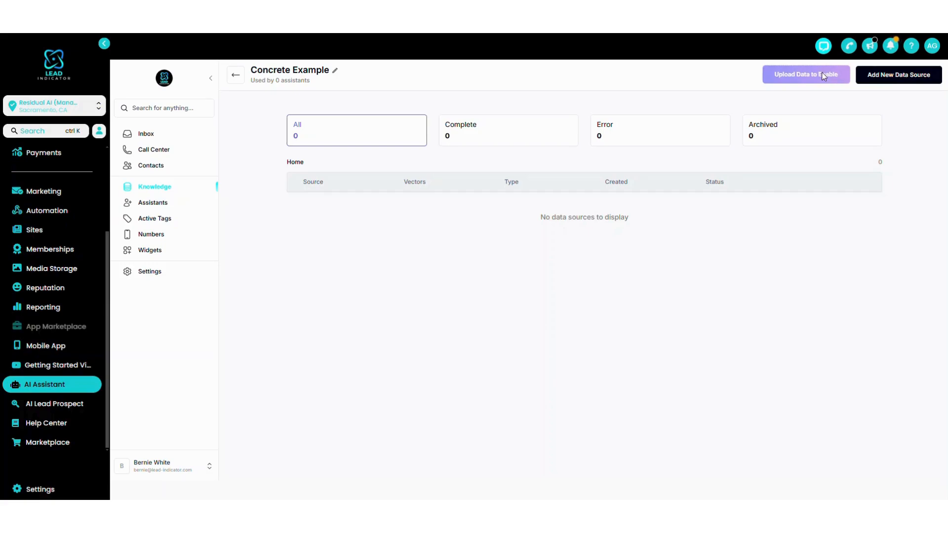
click(887, 79)
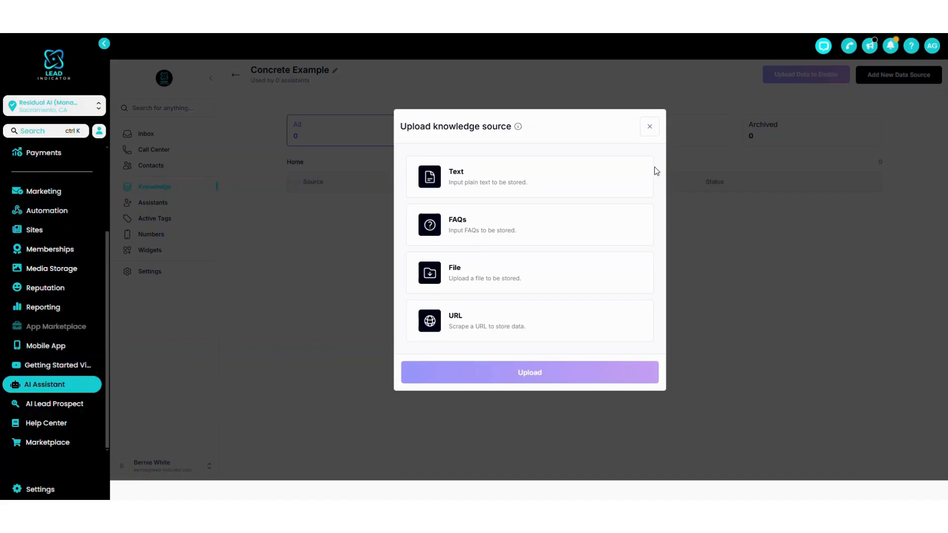
click(564, 181)
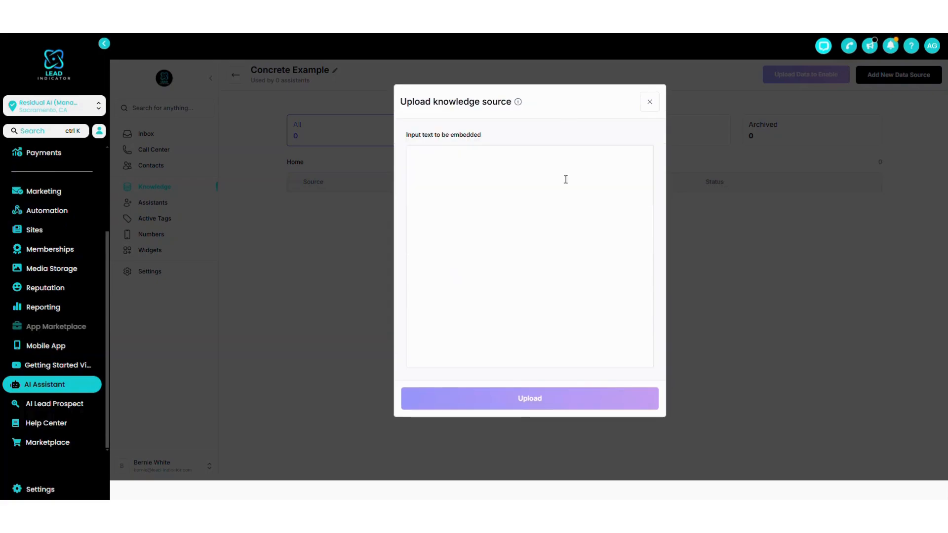
Enter "Apex Concrete is here to help the Tuscon, Arizona area with all its concrete needs." as the text to embed.
click(510, 200)
text(Apex Co)
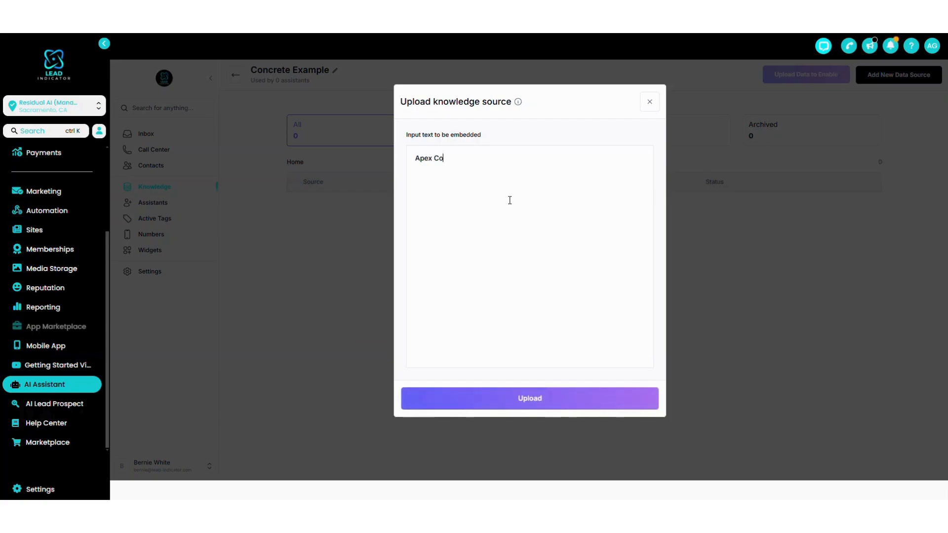
text(ncrete is here to help the )
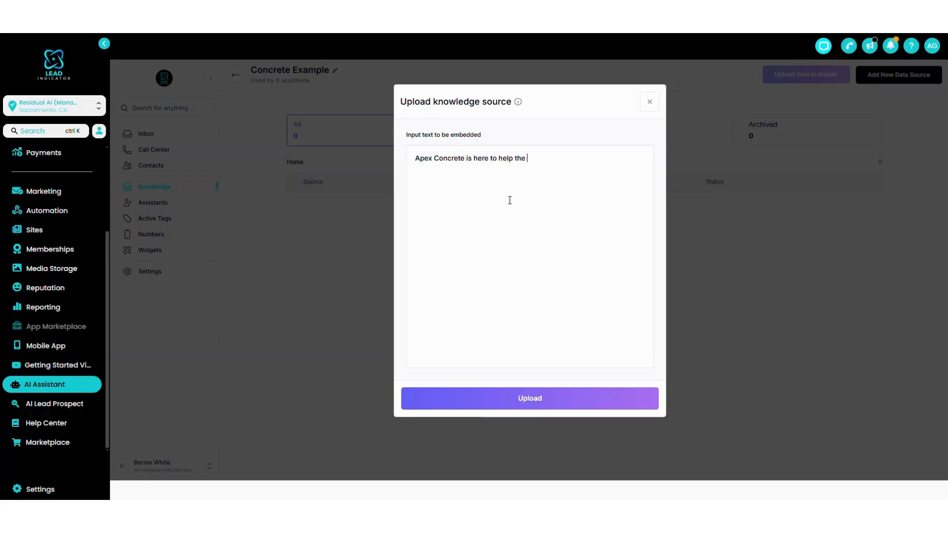
text(Tuscon, )
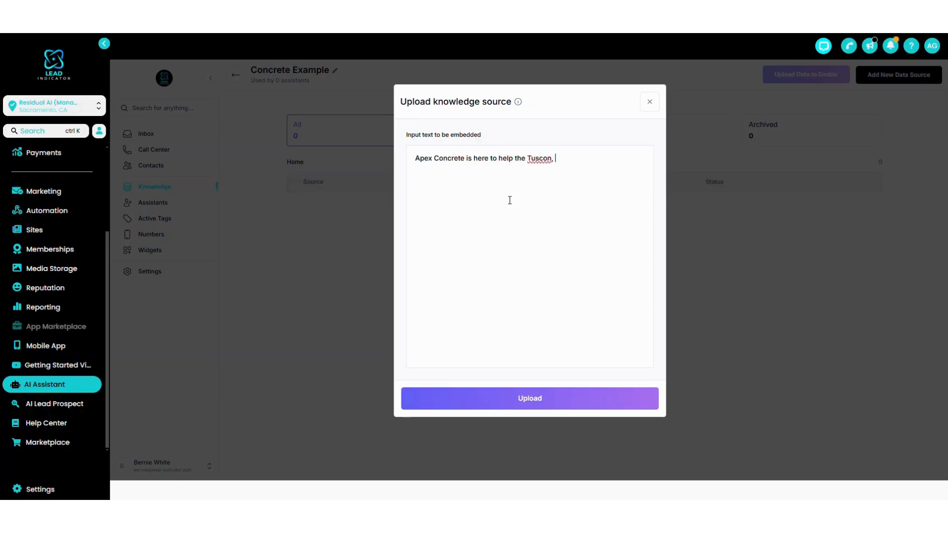
text(Arizona area with all its concr)
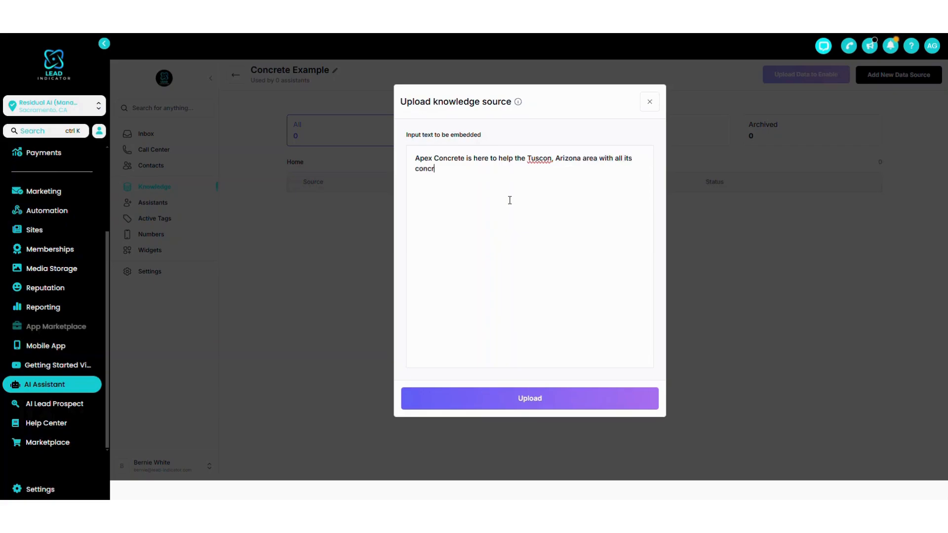
text(ete needs. Feel free to rea)
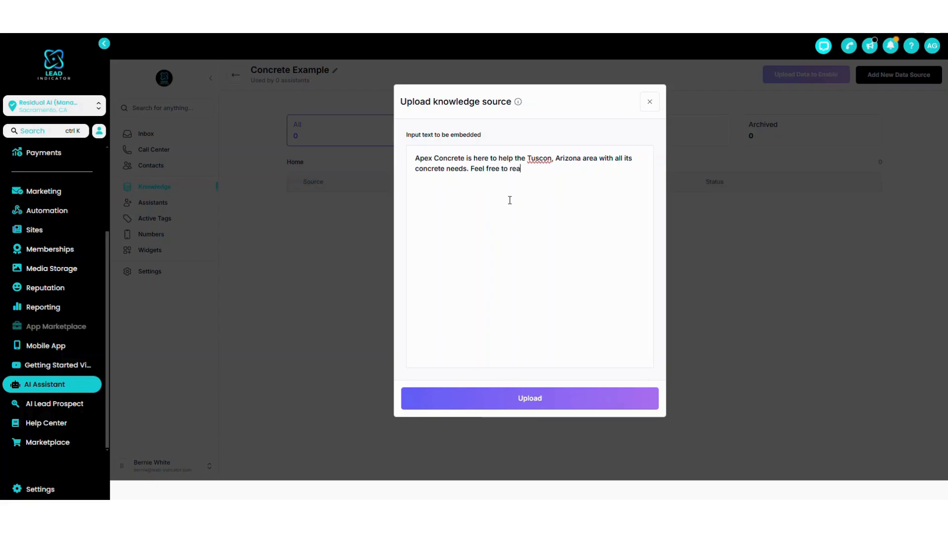
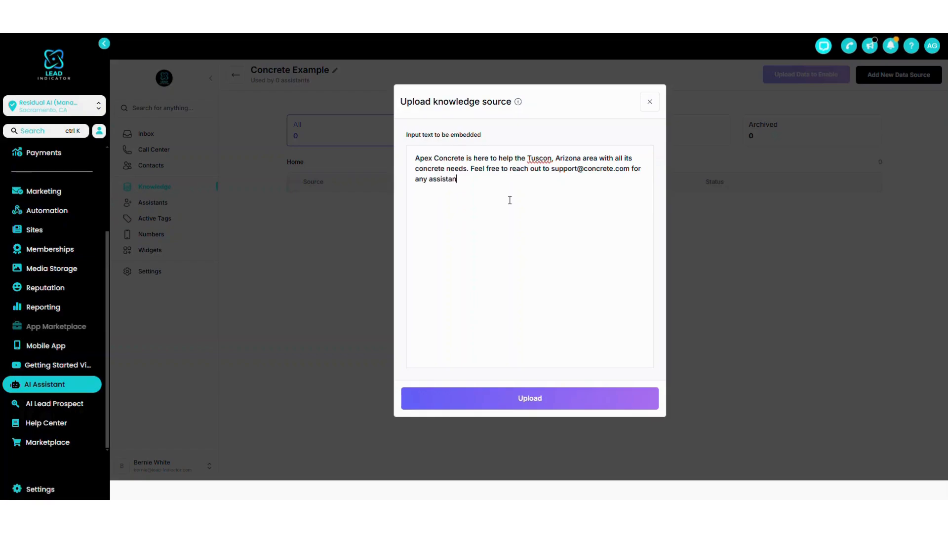
text(ce you may have.)
Below a blank line, add a "Services:" list with Concrete Foundations, Concrete Drivays and Masonry on separate lines.
key(Return)
key(Return)
text(S)
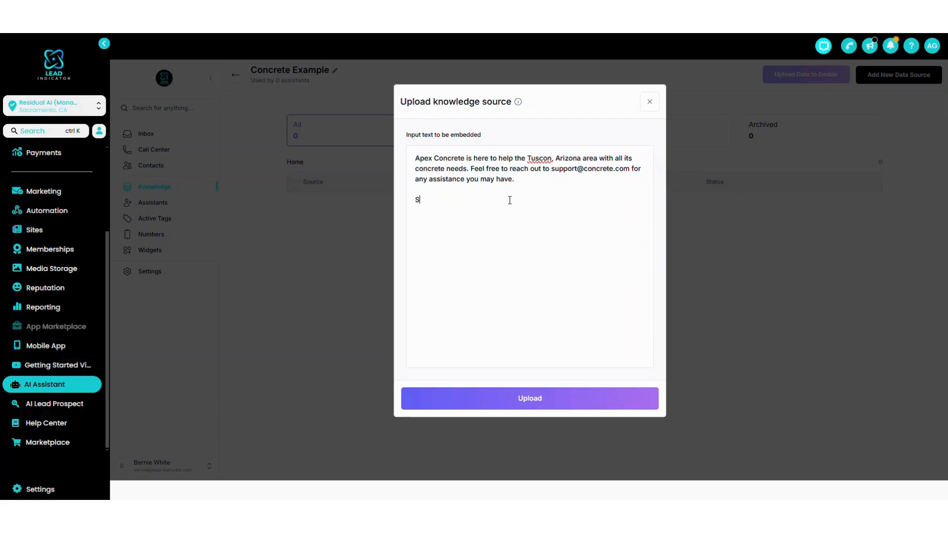
text(ervices: )
text(Concrete Fou)
text(ndations)
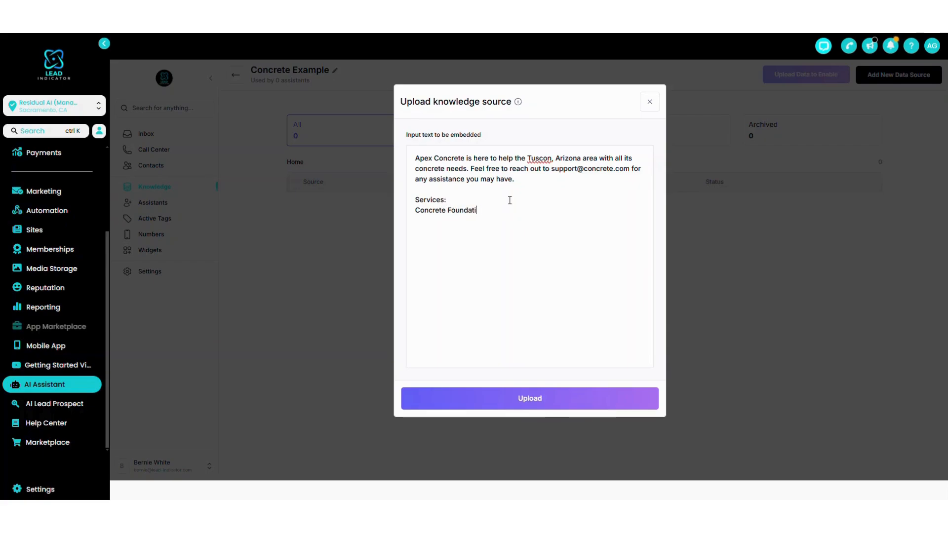
key(Return)
text(Concrete D)
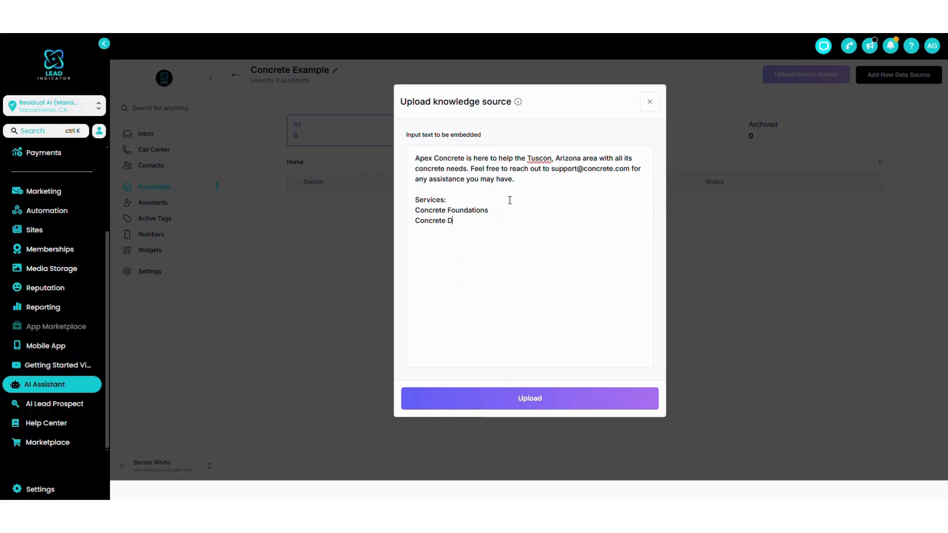
text(rivays)
key(Return)
text(Masonry)
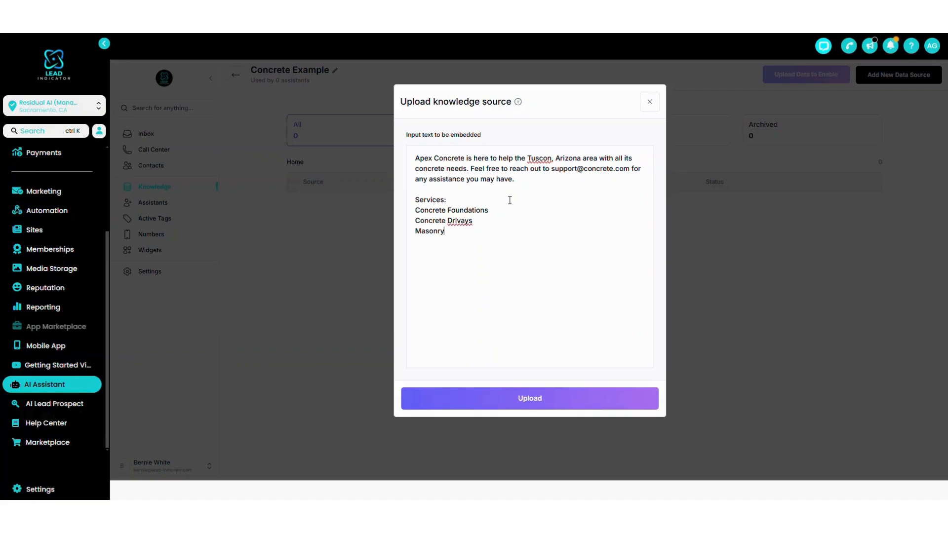
Correct the misspelled words in the text to "Driveways" in the services list and "Tucson" in the opening sentence.
right_click(466, 222)
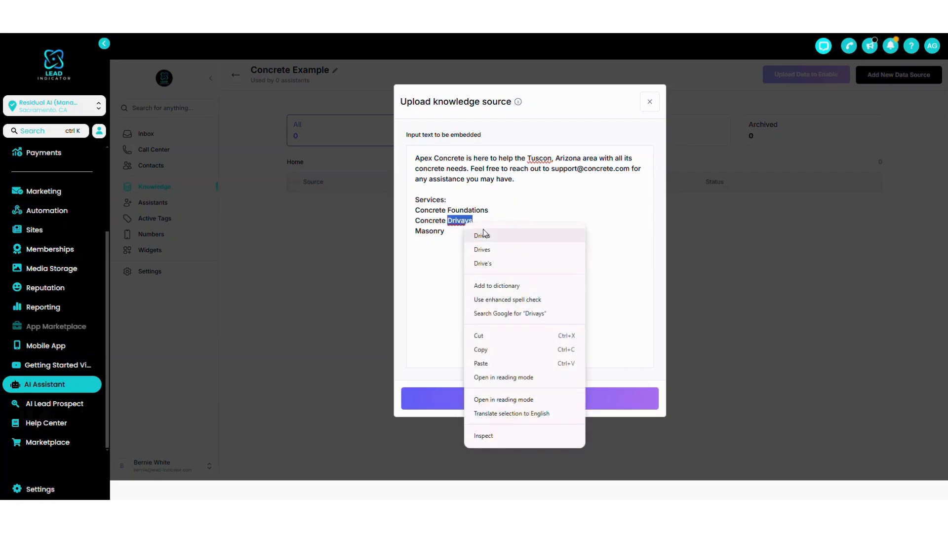
click(505, 215)
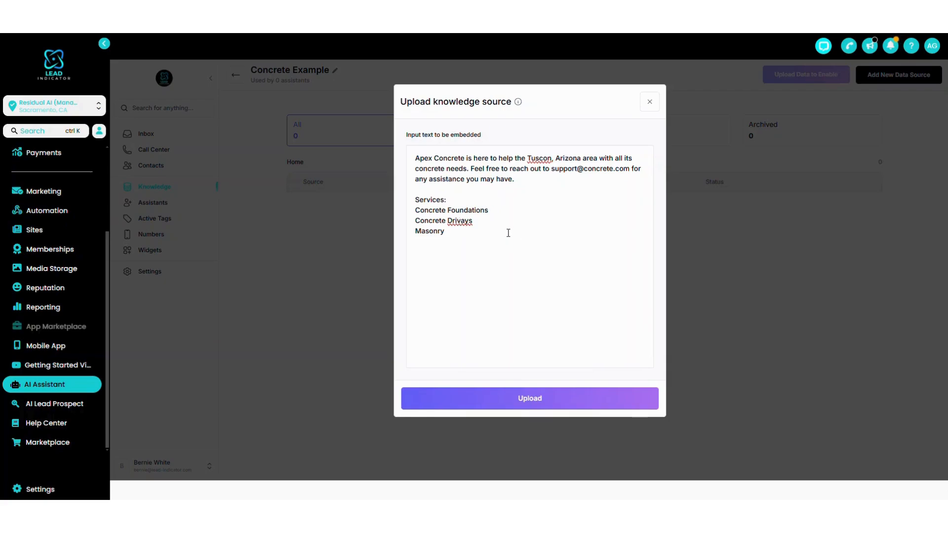
click(495, 223)
key(BackSpace)
key(BackSpace)
key(BackSpace)
text(eways)
right_click(538, 159)
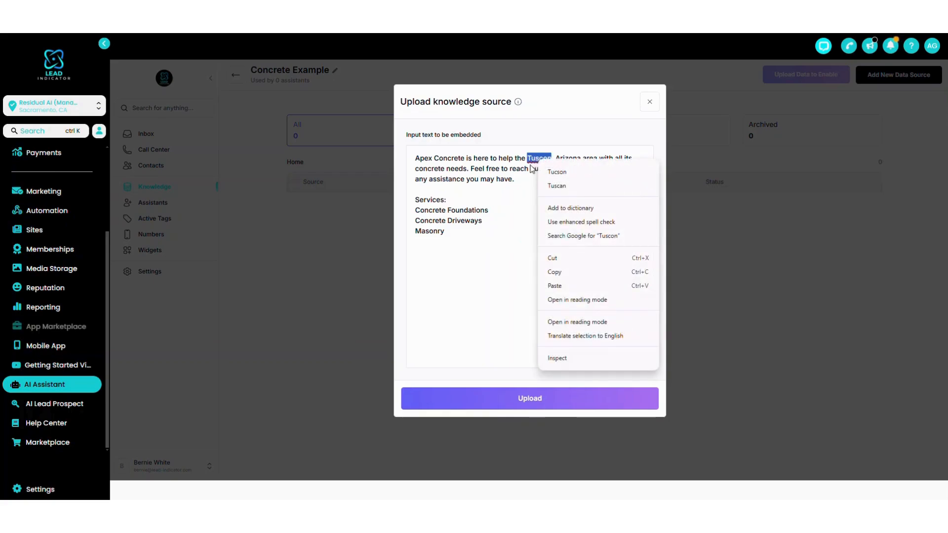
click(557, 172)
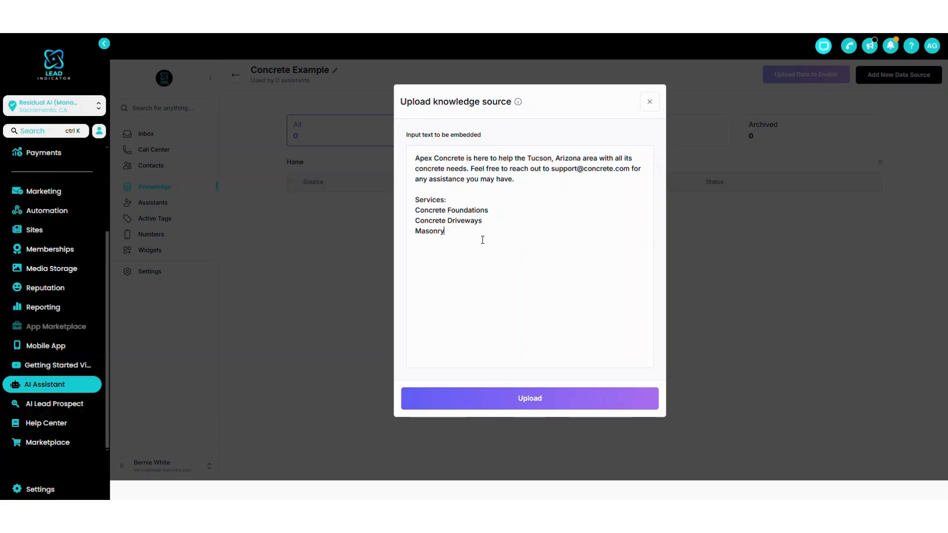
Upload the text as a knowledge source and name it "Concrete Text".
click(609, 395)
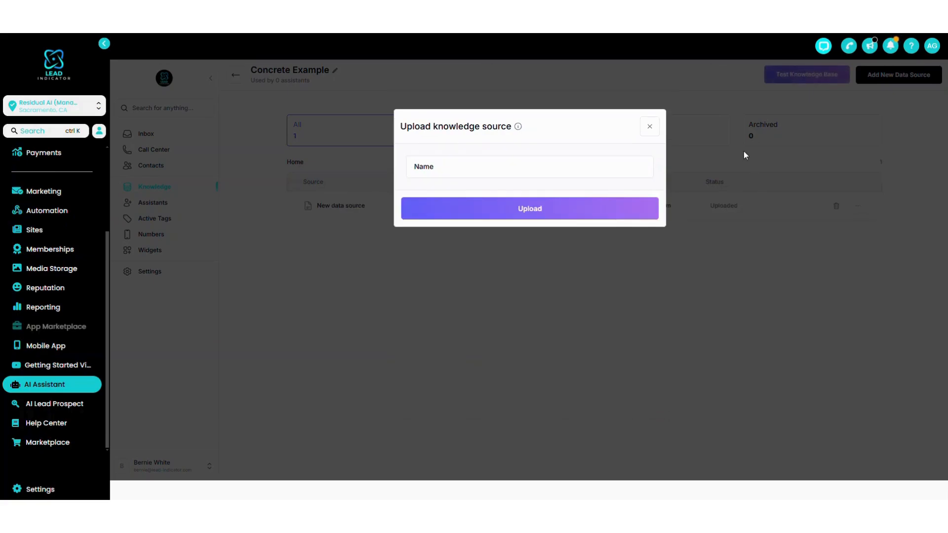
click(473, 171)
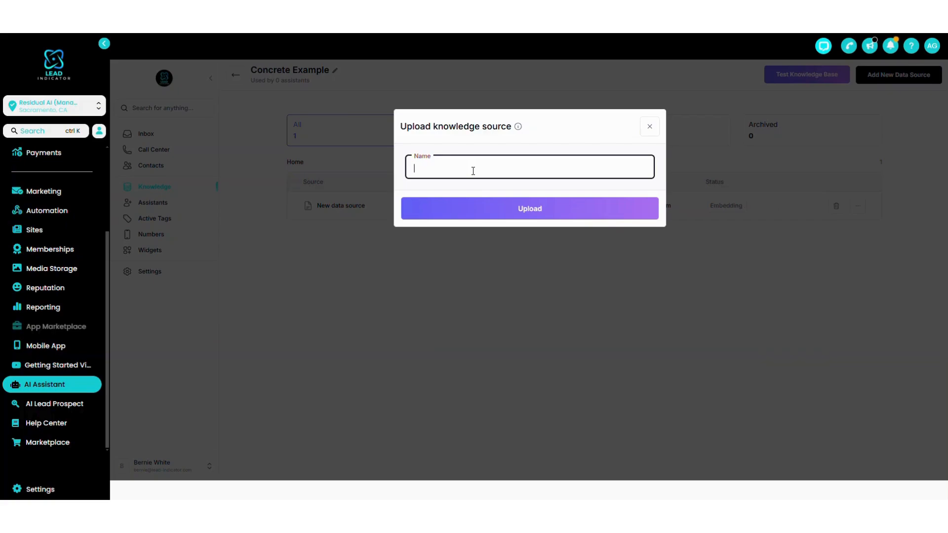
text(Te)
key(BackSpace)
key(BackSpace)
text(Concrete Text)
click(494, 216)
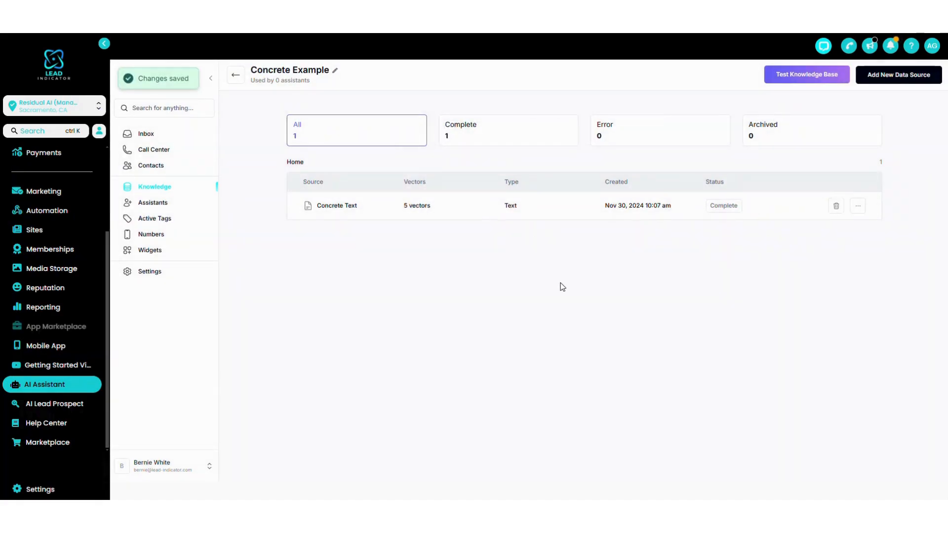
Check the status and vector count of the Concrete Text data source.
drag(710, 206, 738, 205)
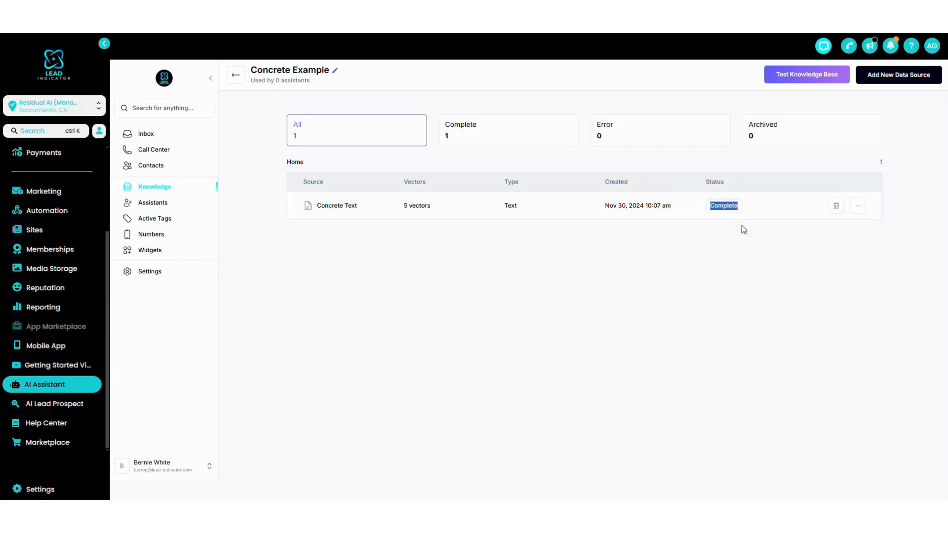
click(718, 291)
drag(402, 206, 432, 208)
click(418, 208)
Show the embedded data of the Concrete Text source, review its introduction and service entries, and save.
click(858, 207)
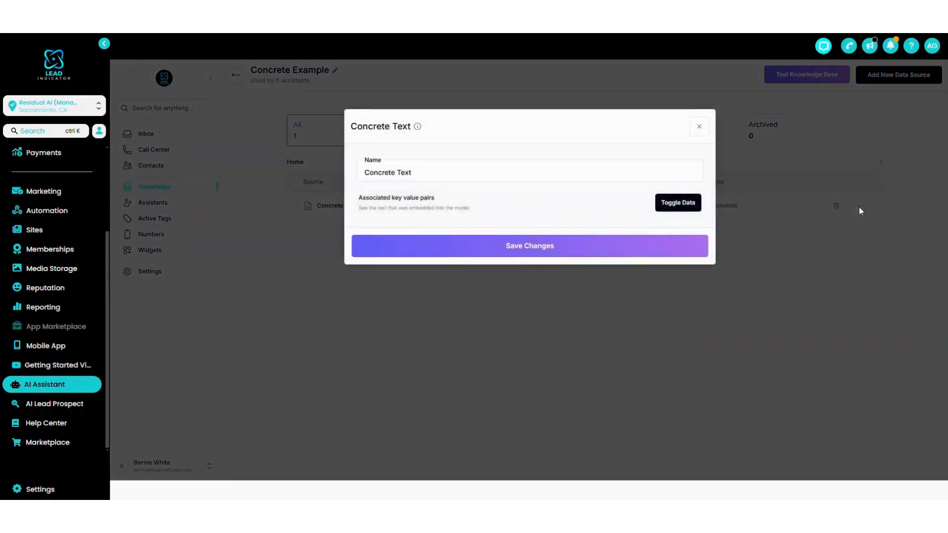
click(683, 208)
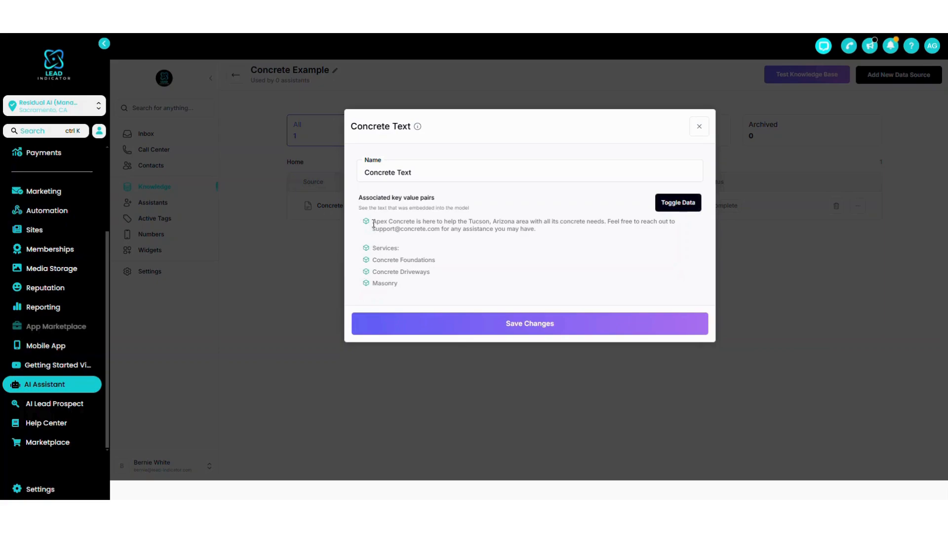
drag(373, 222, 552, 231)
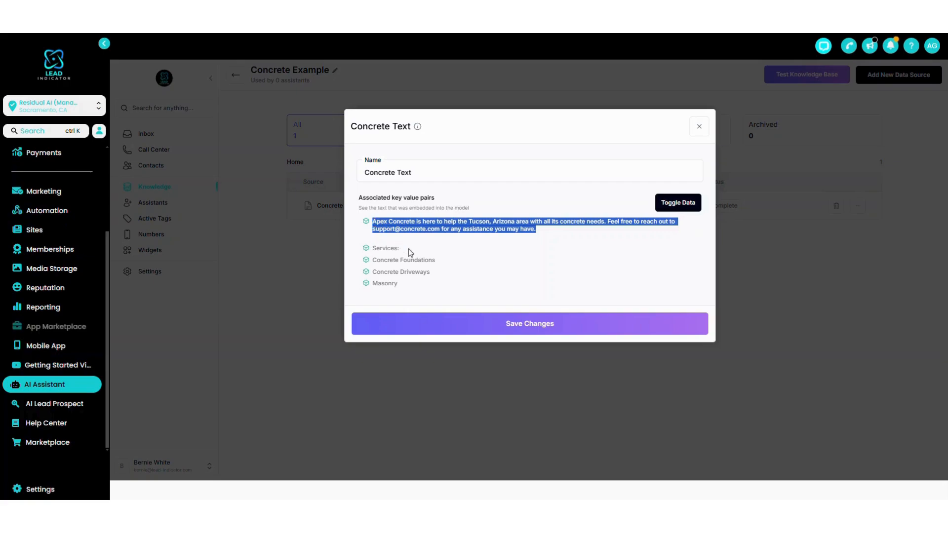
click(427, 252)
mouse_move(372, 250)
mouse_down()
mouse_move(414, 288)
mouse_move(371, 249)
mouse_up()
click(415, 288)
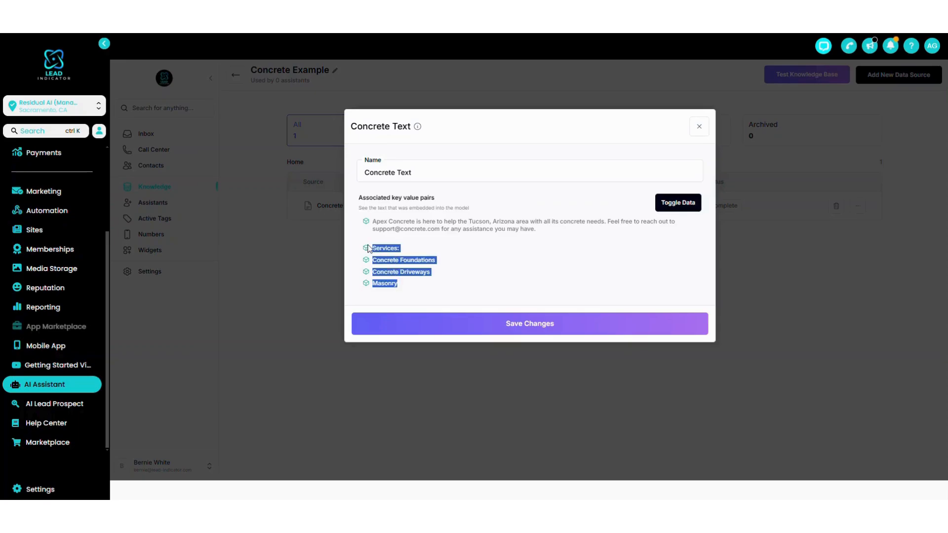
click(467, 255)
click(561, 325)
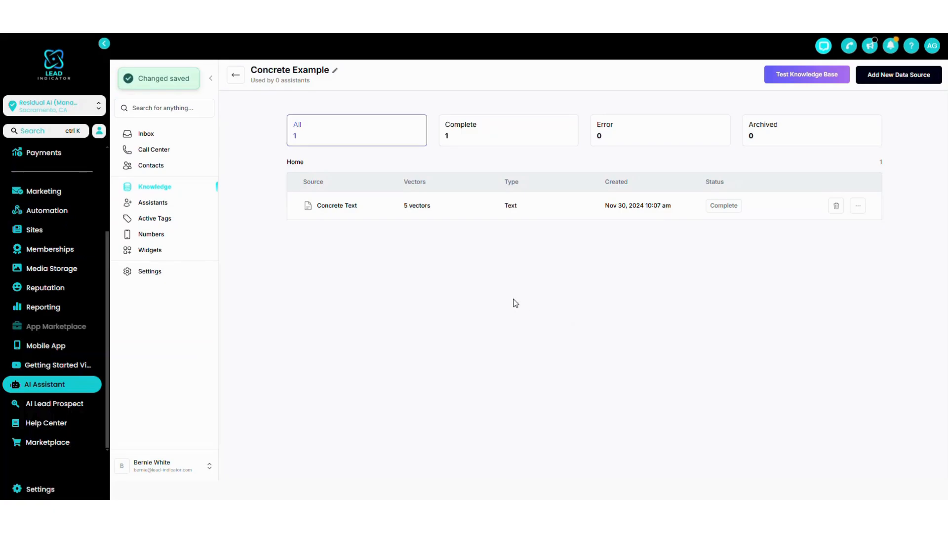
Reopen the Concrete Text source's details, review its embedded introduction and service entries, and close without saving.
click(859, 207)
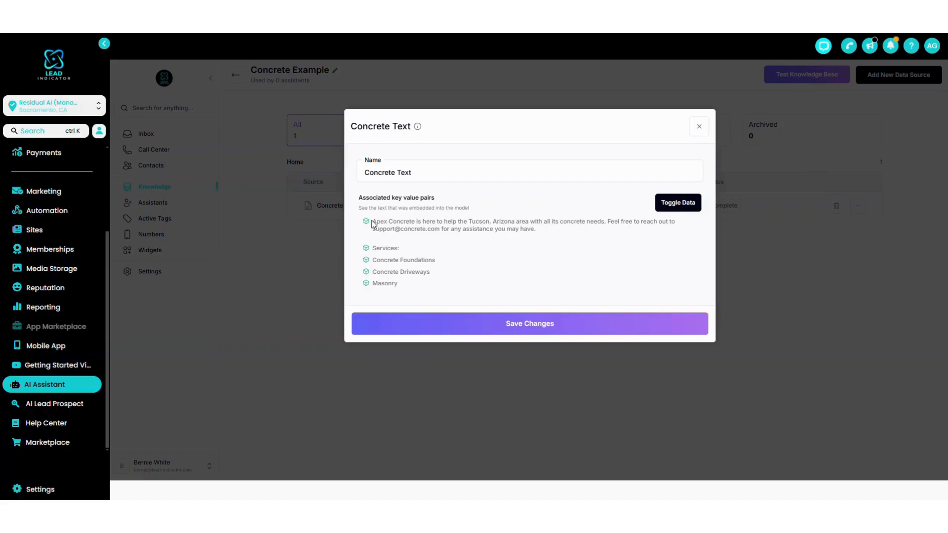
drag(372, 222, 429, 289)
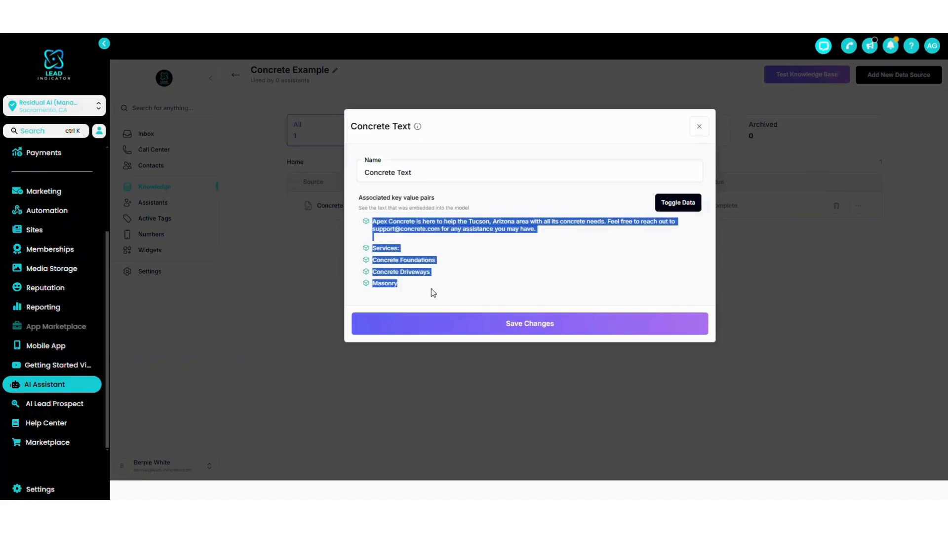
click(374, 249)
drag(374, 248, 413, 294)
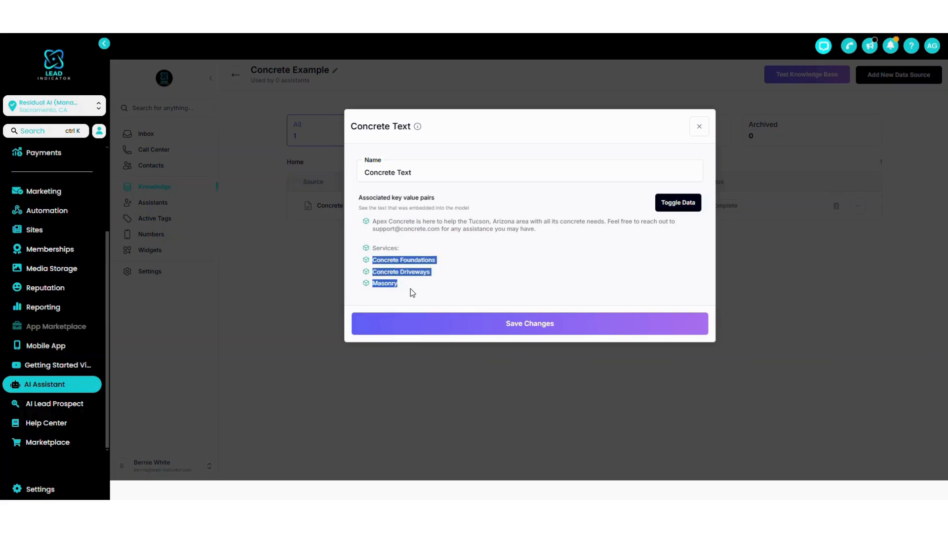
click(410, 289)
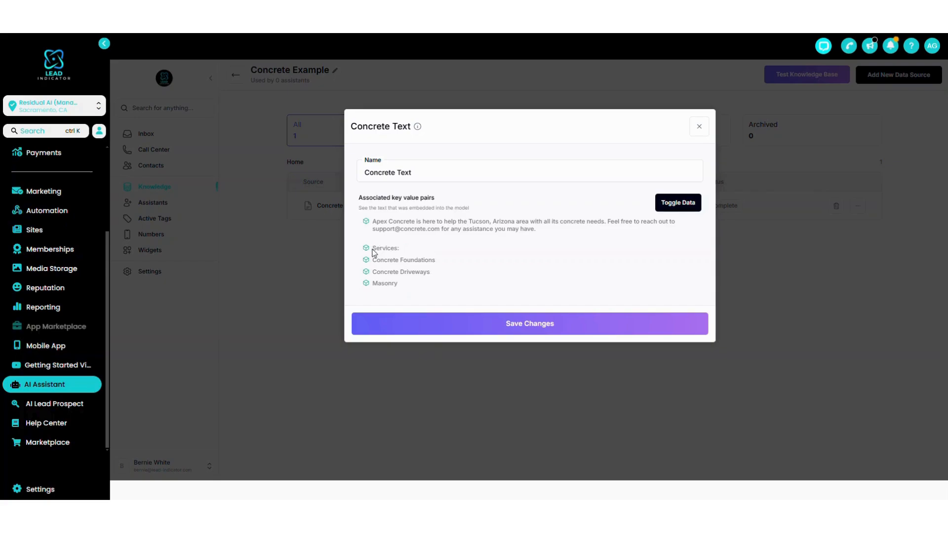
drag(372, 248, 431, 298)
click(429, 295)
click(699, 127)
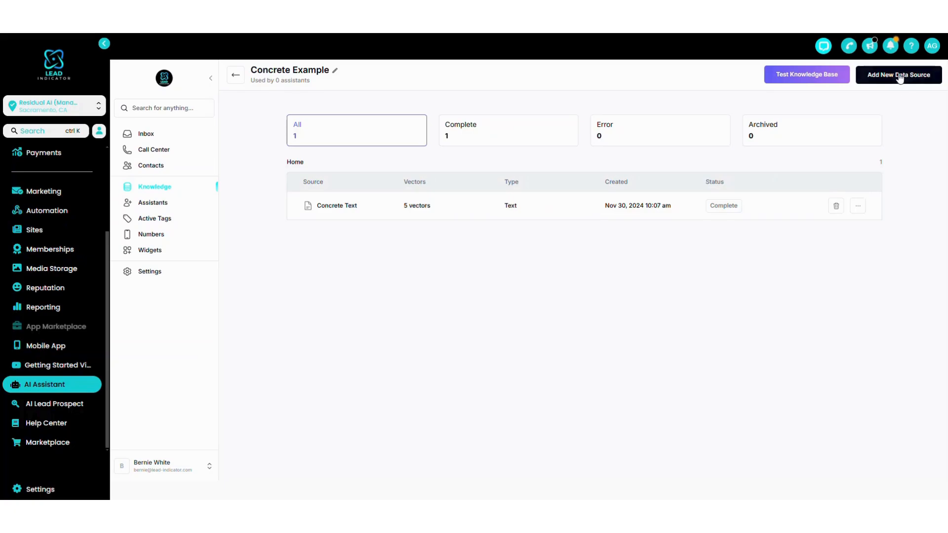
Start a new FAQs data source in the Concrete Example knowledge base and check its question and answer fields.
click(899, 76)
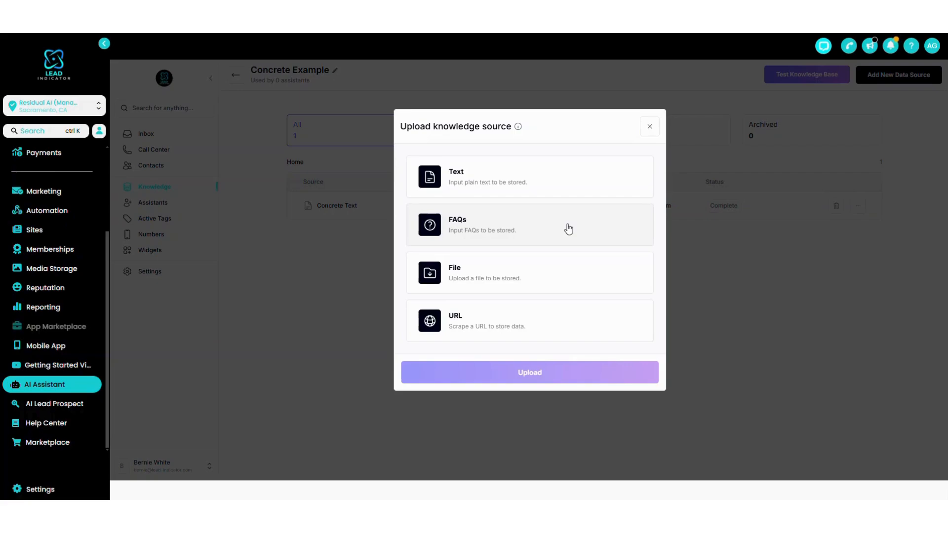
click(554, 235)
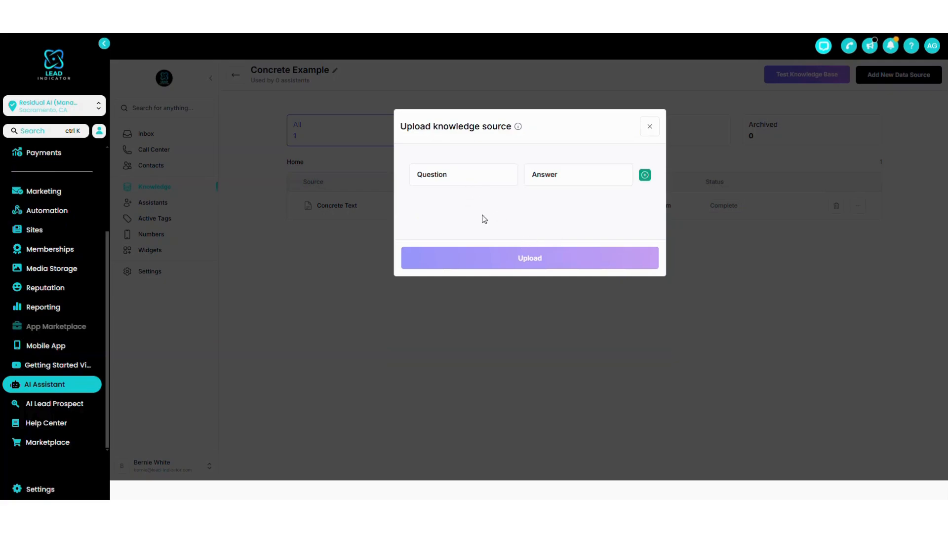
click(441, 175)
click(555, 176)
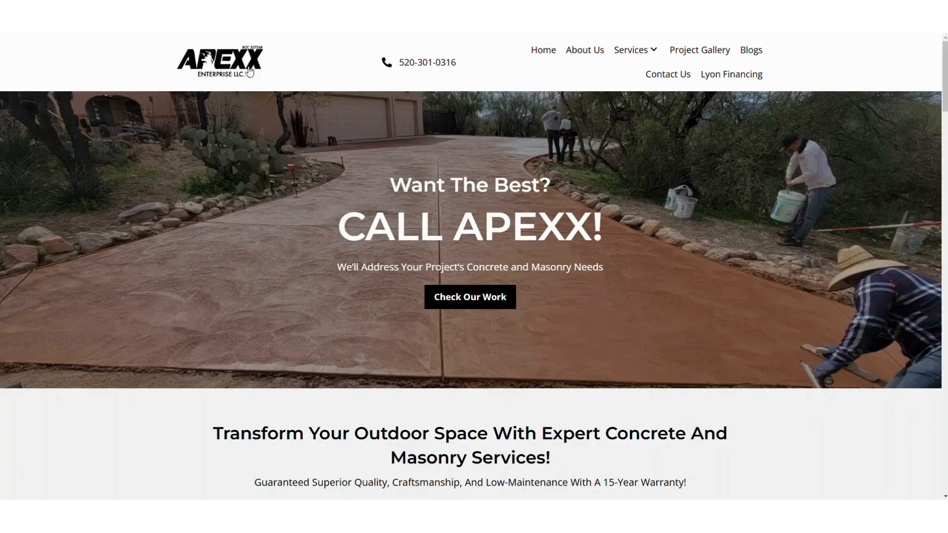
Switch to the Apexx Enterprise website and look through its homepage services list and company background.
scroll(147, 151, down, 2)
scroll(146, 151, down, 2)
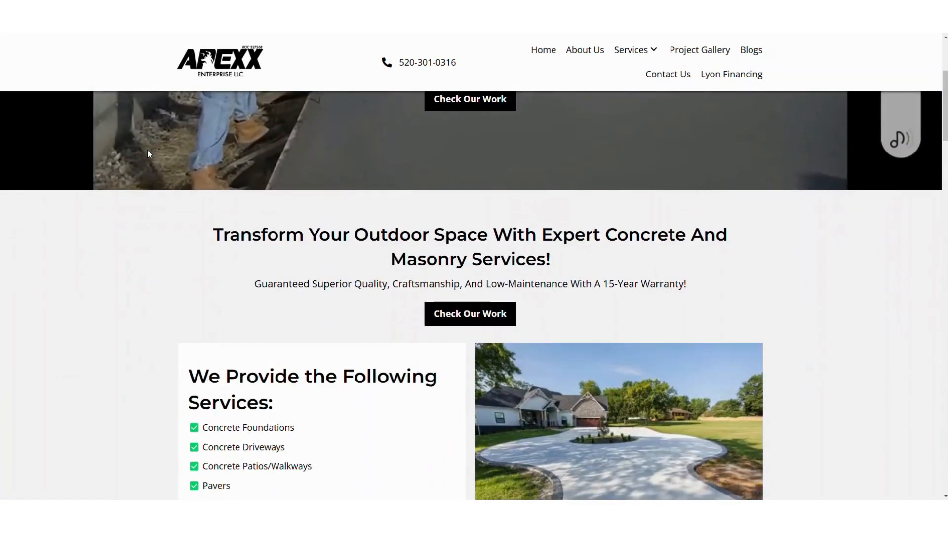
scroll(82, 219, down, 9)
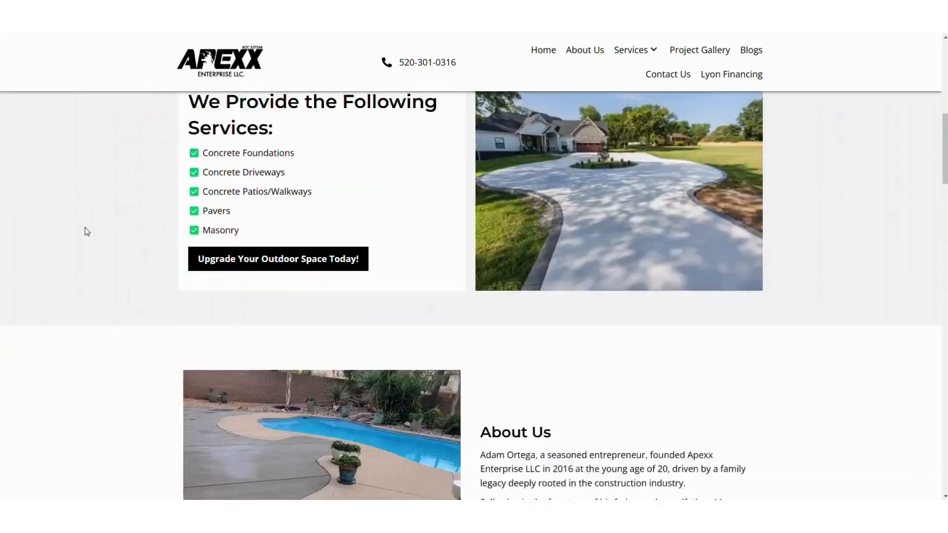
scroll(97, 265, down, 5)
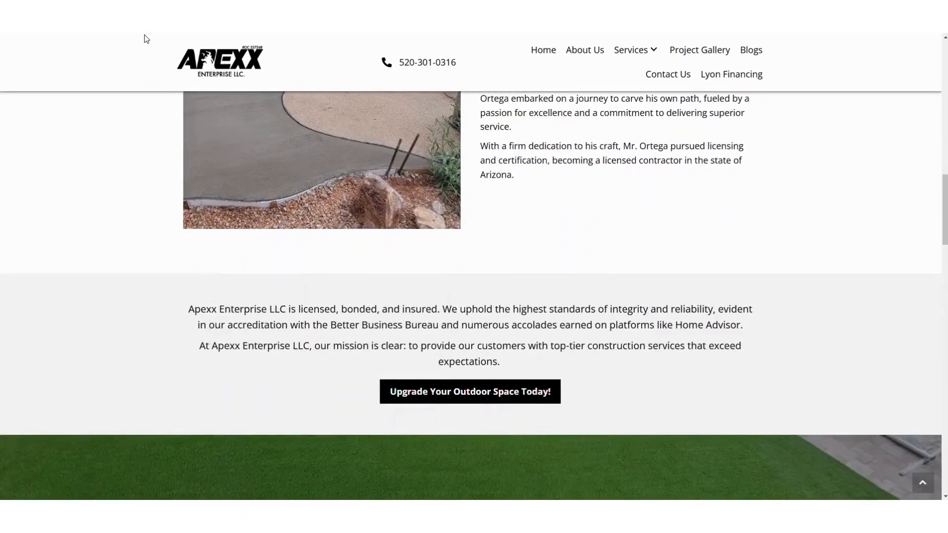
scroll(139, 218, up, 15)
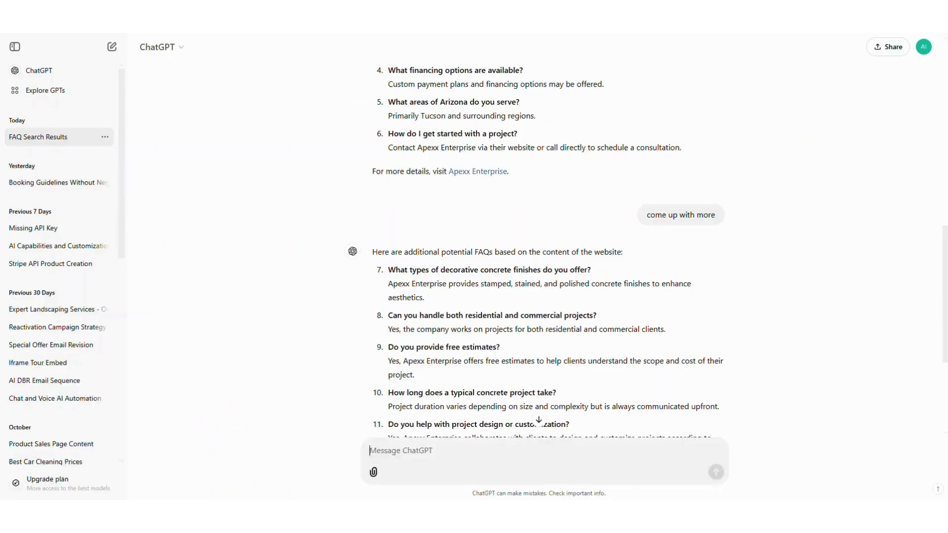
scroll(329, 247, up, 15)
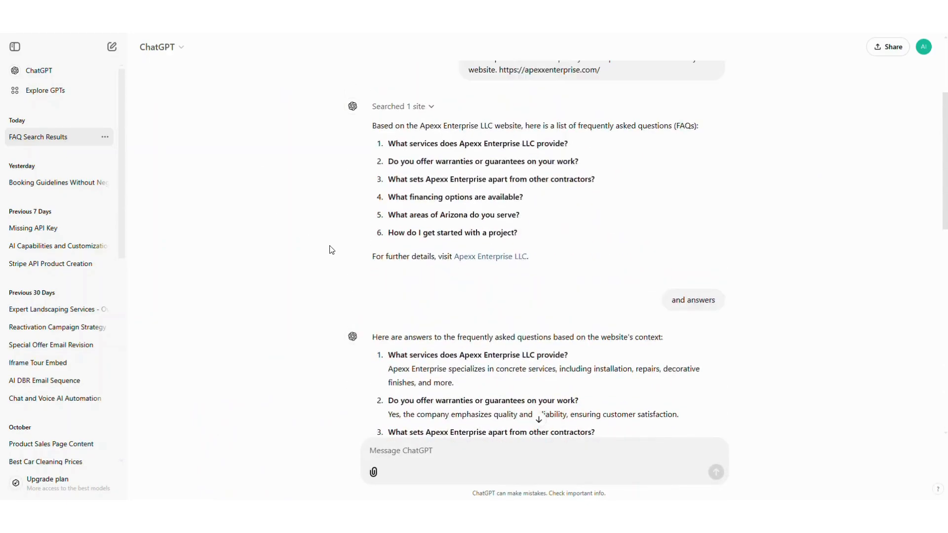
Switch to ChatGPT and review the prompt requesting FAQs based on the website and the questions it generated.
scroll(330, 249, down, 3)
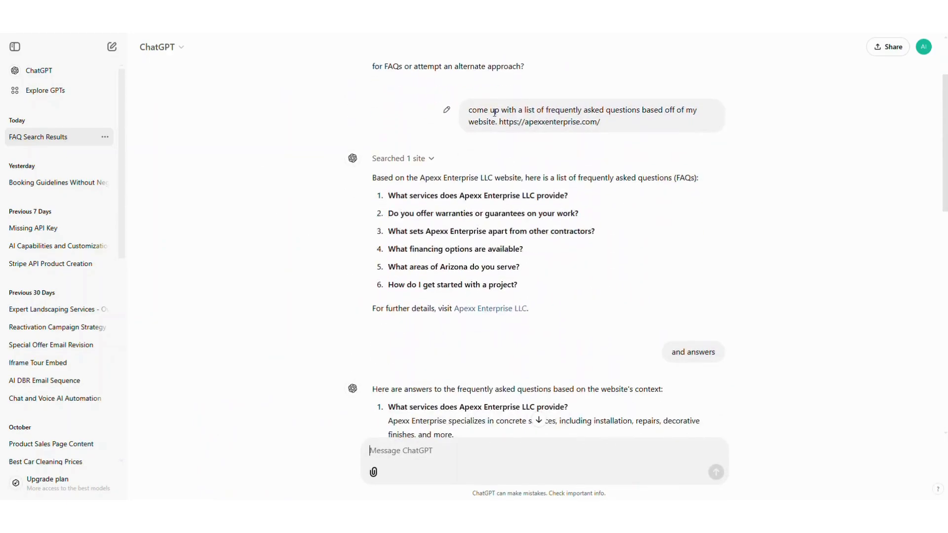
drag(469, 109, 690, 127)
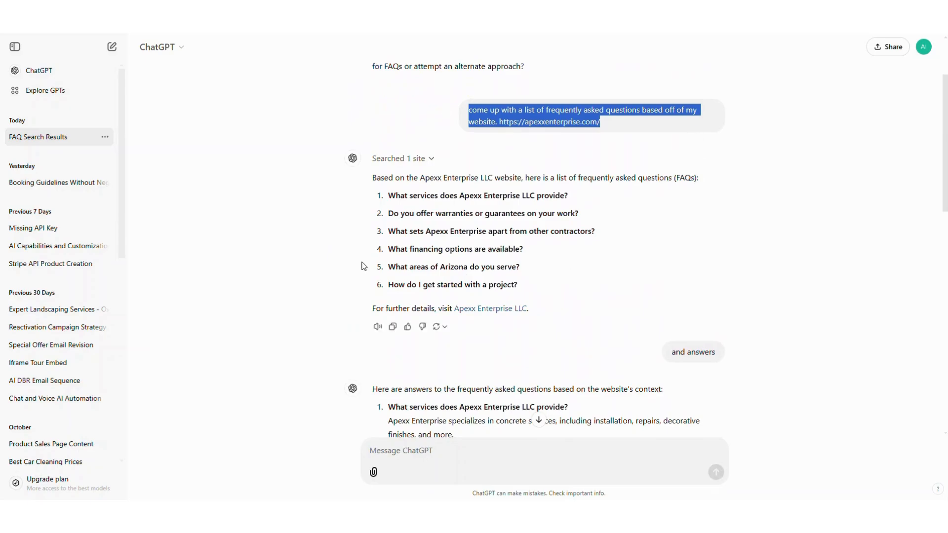
drag(385, 196, 518, 289)
click(518, 286)
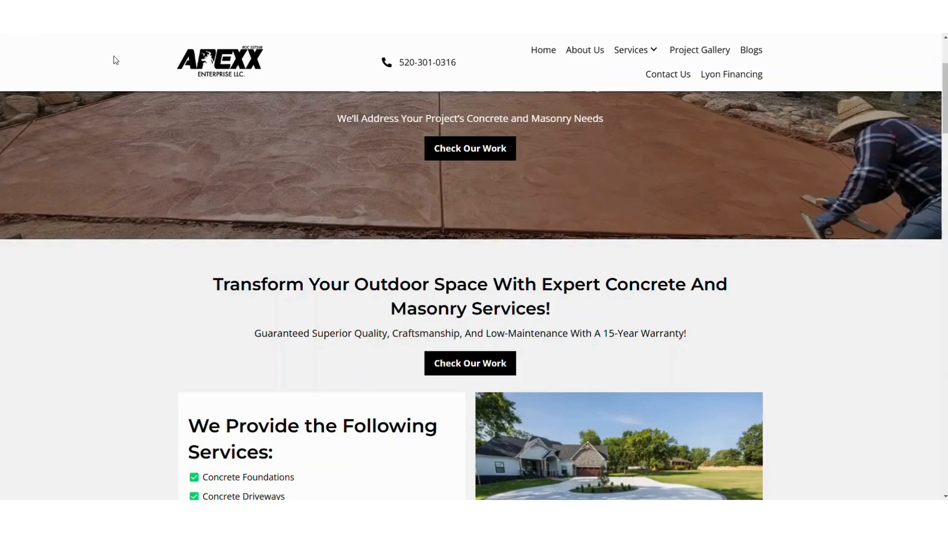
Compare the Frequently Asked Questions section on the Apexx website with the questions listed in ChatGPT.
scroll(121, 352, down, 20)
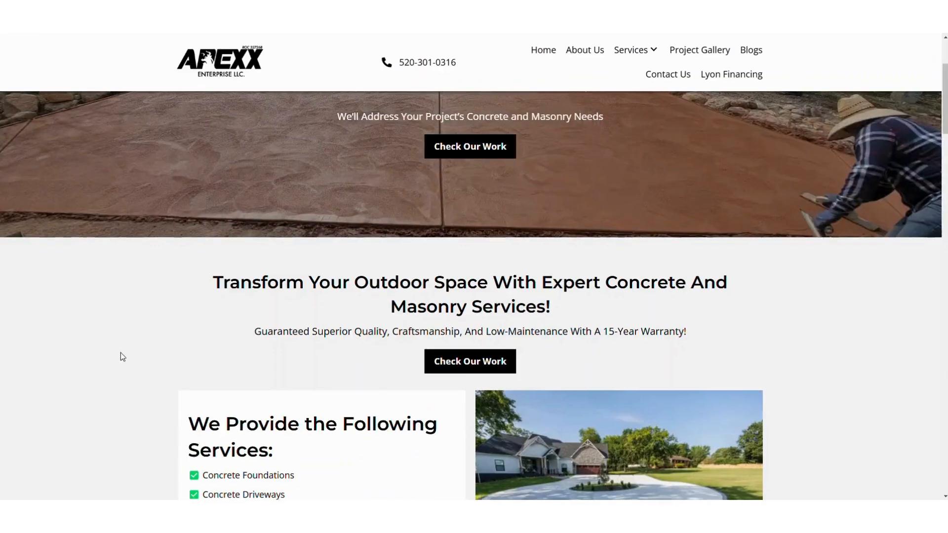
scroll(125, 329, down, 15)
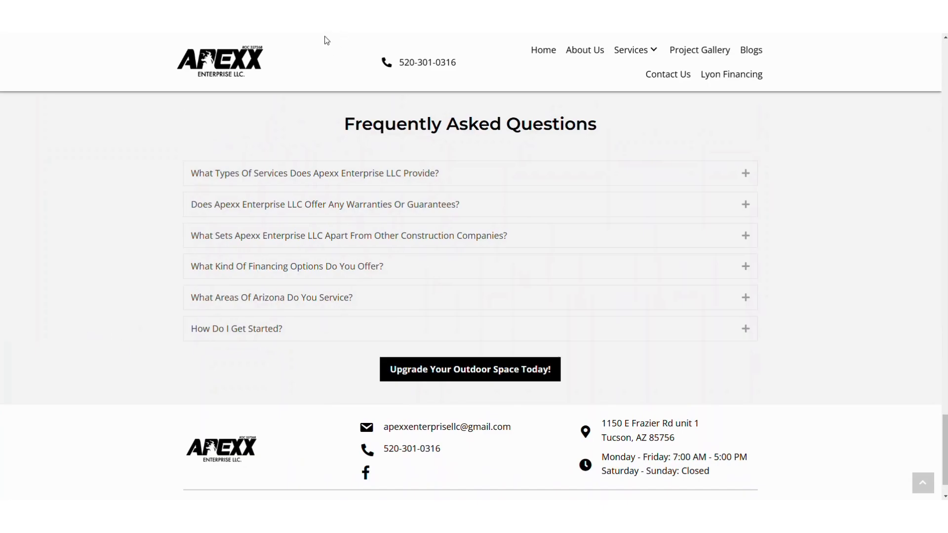
click(340, 10)
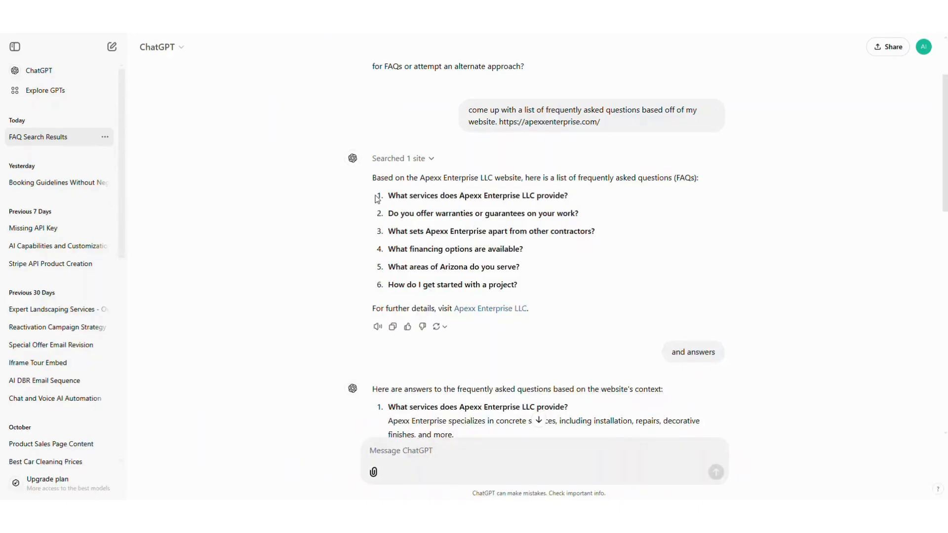
drag(378, 199, 517, 288)
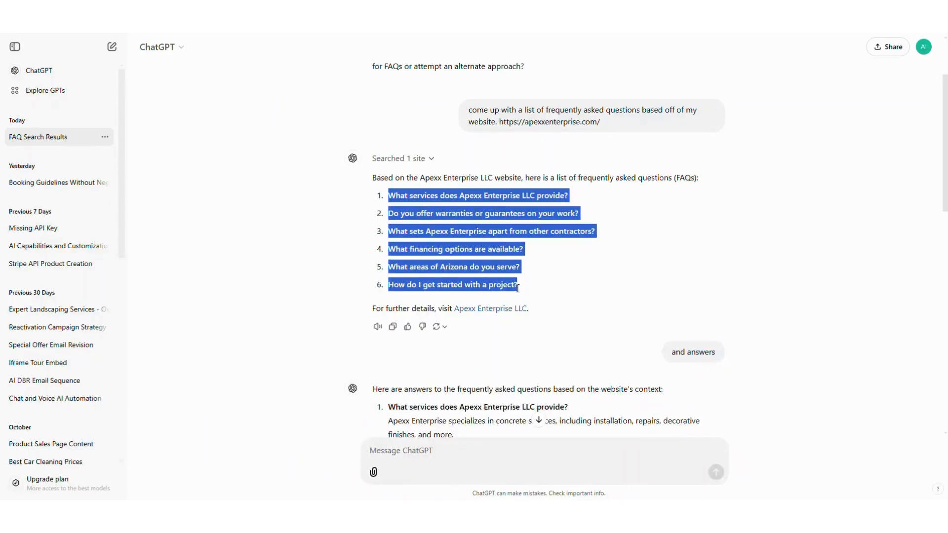
click(517, 288)
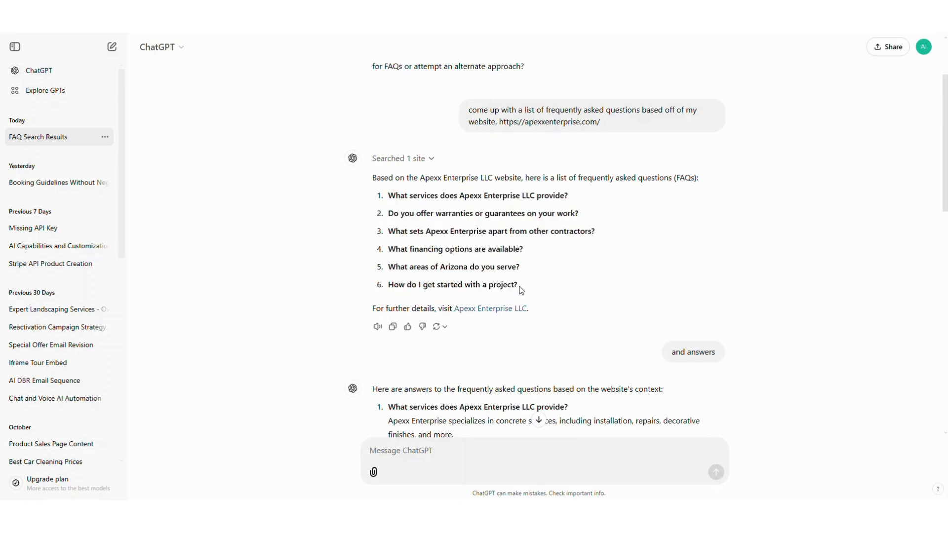
Copy "What services does Apexx Enterprise LLC provide?" from the ChatGPT answers into the new FAQ source's question field.
scroll(211, 246, down, 3)
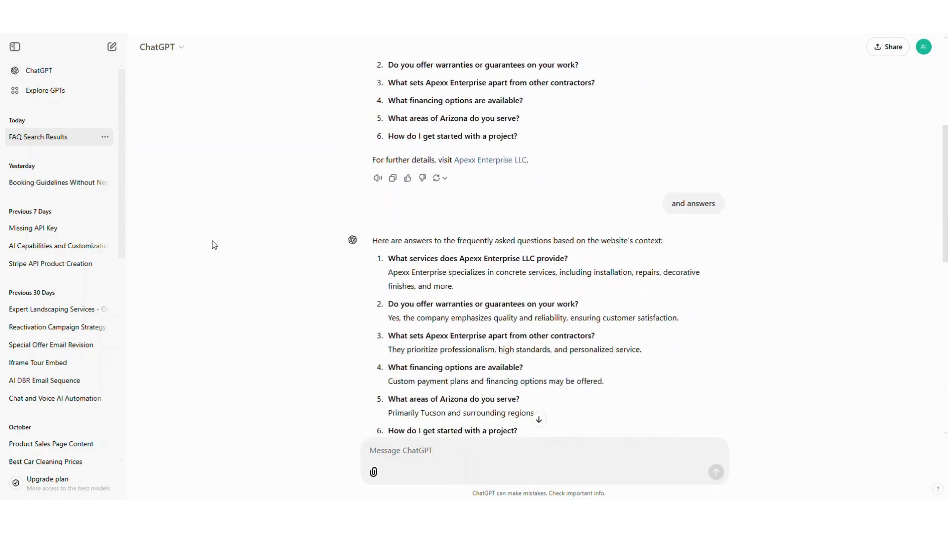
scroll(214, 245, down, 3)
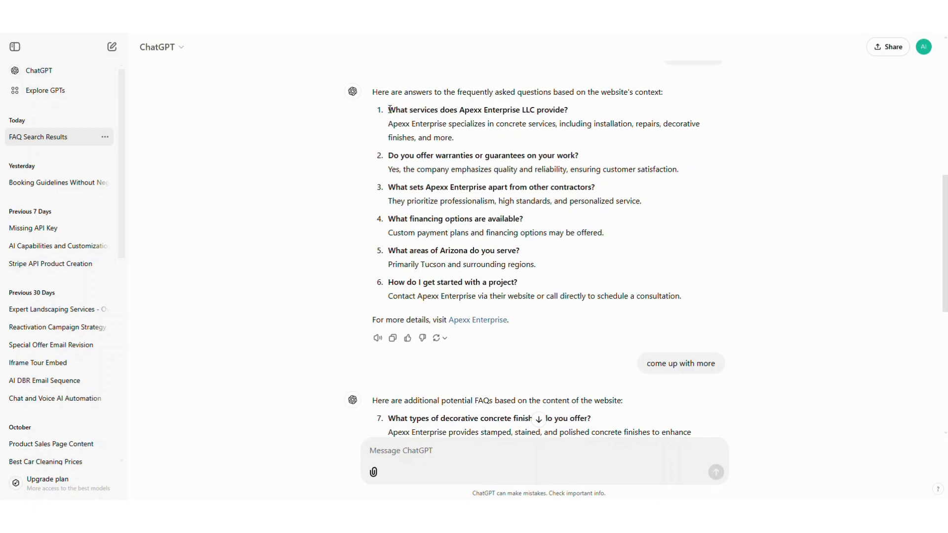
drag(389, 111, 570, 115)
key(ctrl+c)
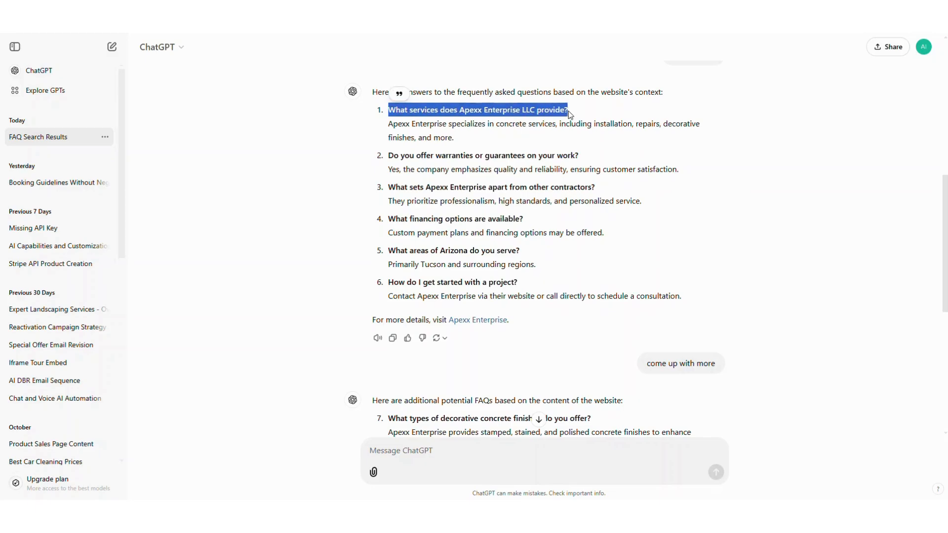
click(77, 25)
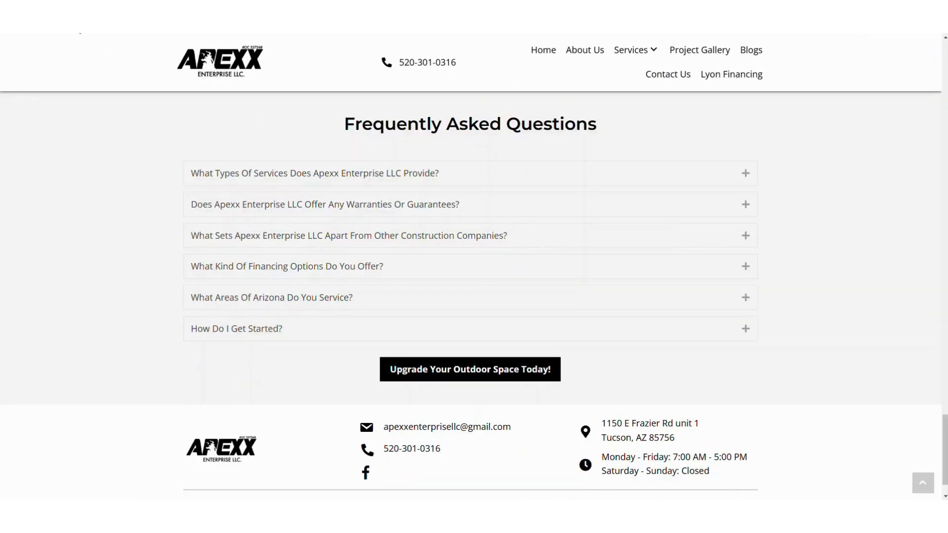
click(78, 25)
click(464, 177)
key(ctrl+v)
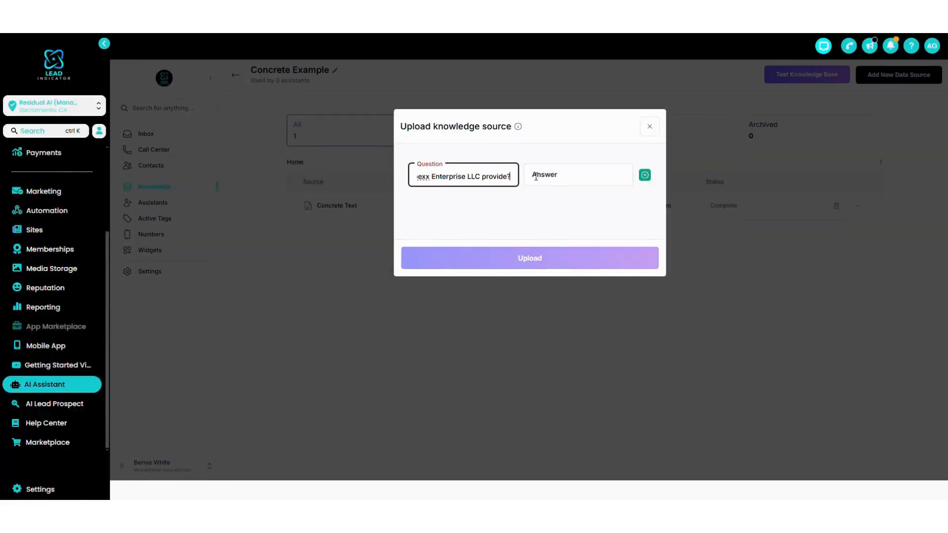
Copy ChatGPT's answer on installation, repairs and decorative finishes into the FAQ's answer field and add the pair.
click(444, 24)
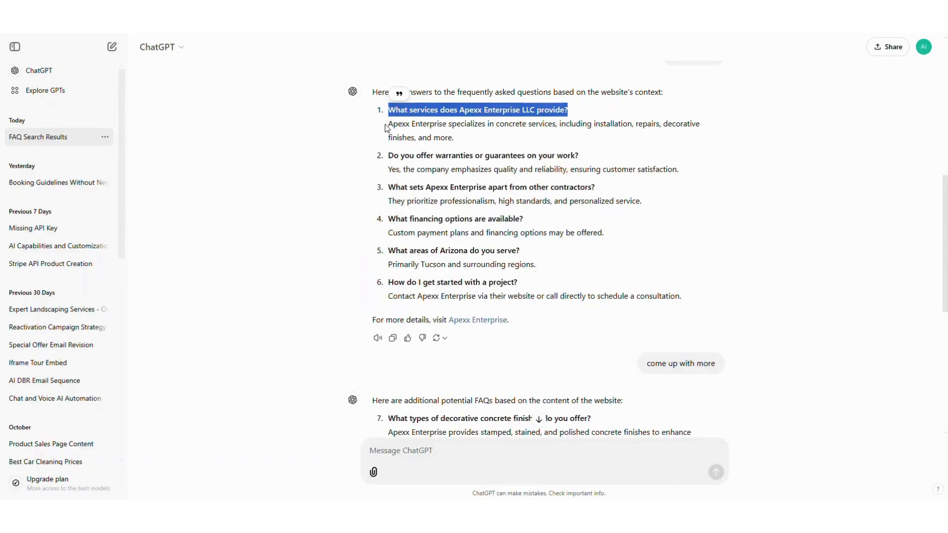
drag(386, 128, 458, 141)
click(483, 25)
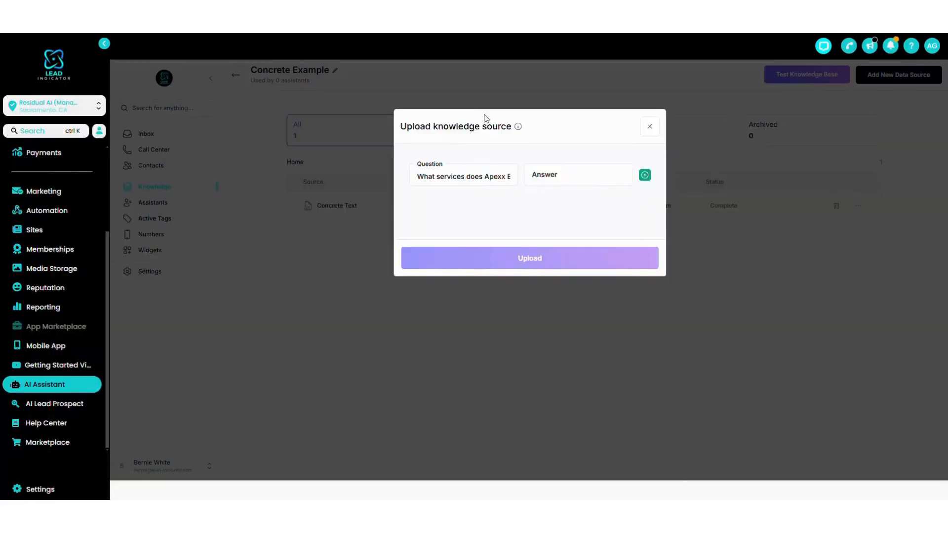
click(563, 175)
key(ctrl+v)
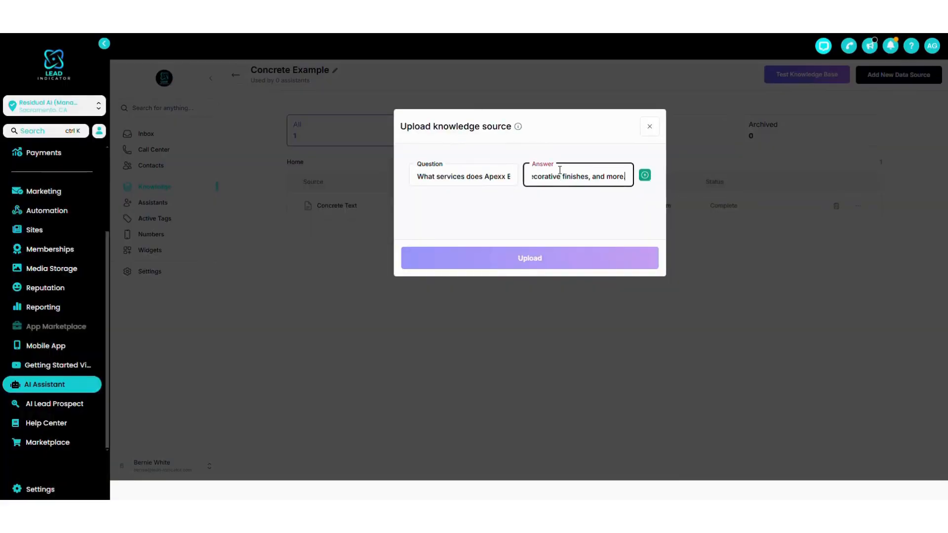
click(644, 175)
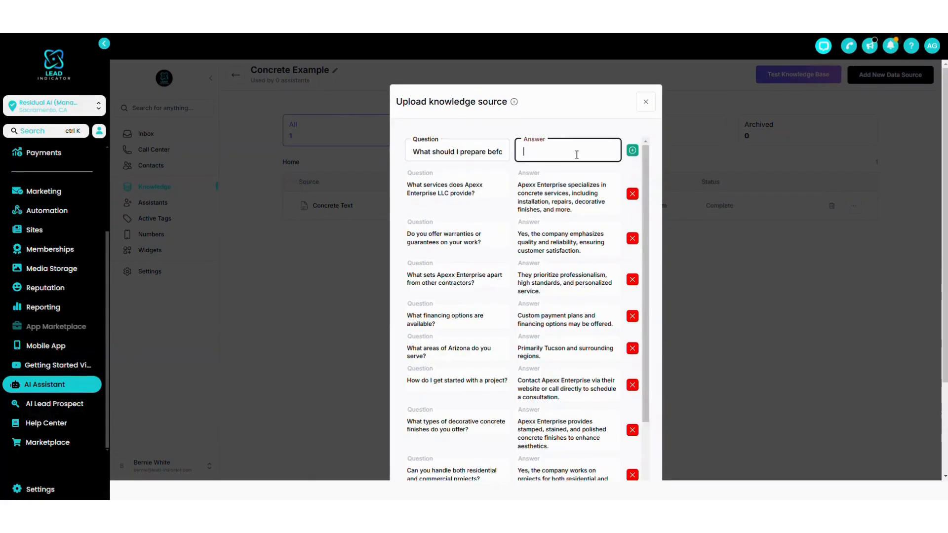
Fill in and add the FAQ pair on what to prepare beforehand, and review the whole list of questions and answers.
key(ctrl+v)
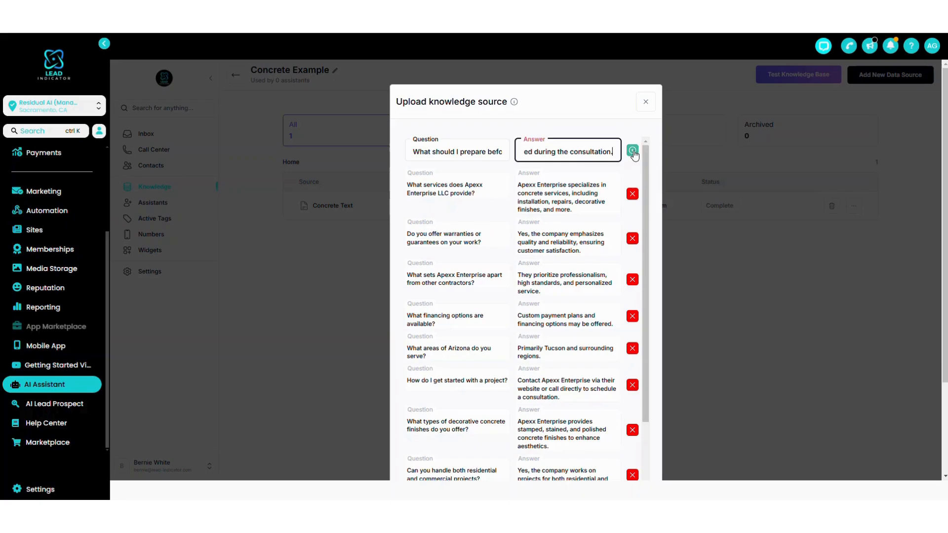
click(632, 150)
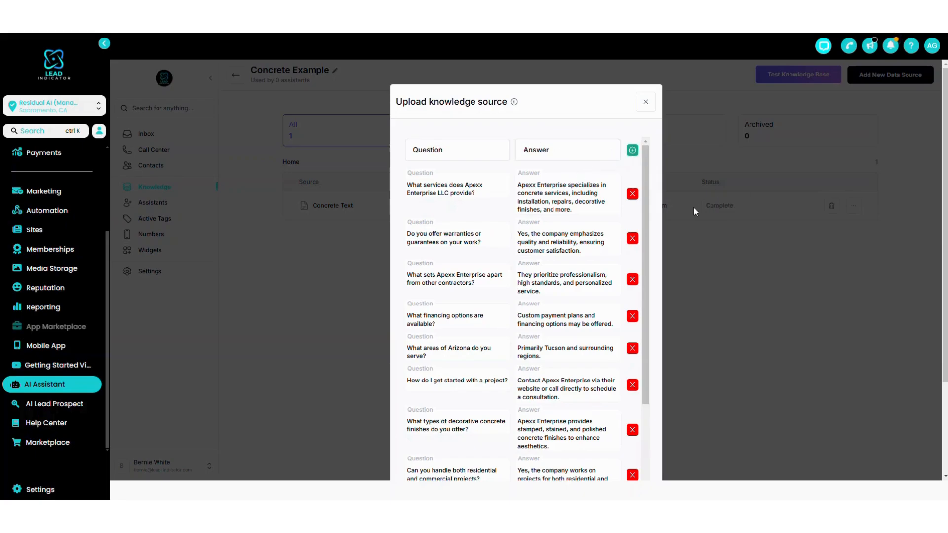
drag(646, 190, 653, 367)
scroll(263, 283, down, 3)
scroll(263, 285, up, 3)
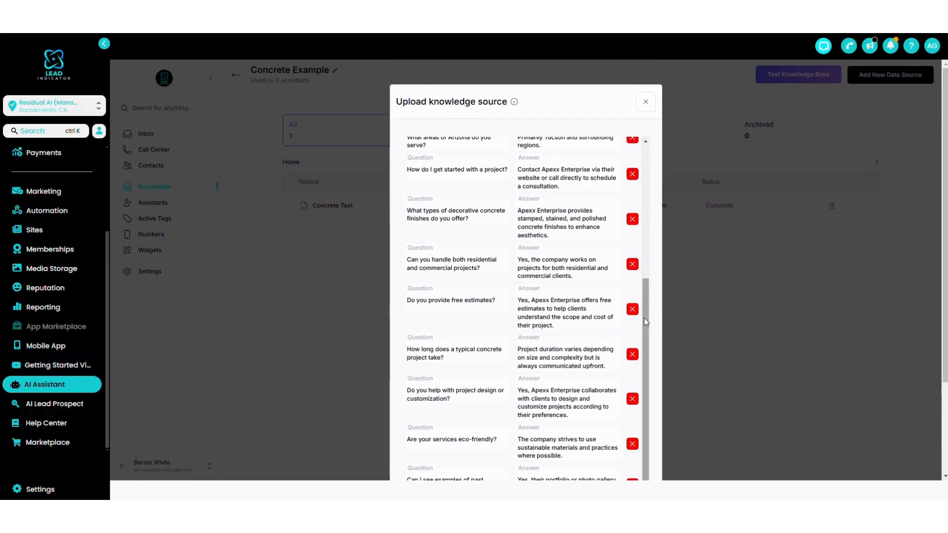
drag(646, 319, 660, 218)
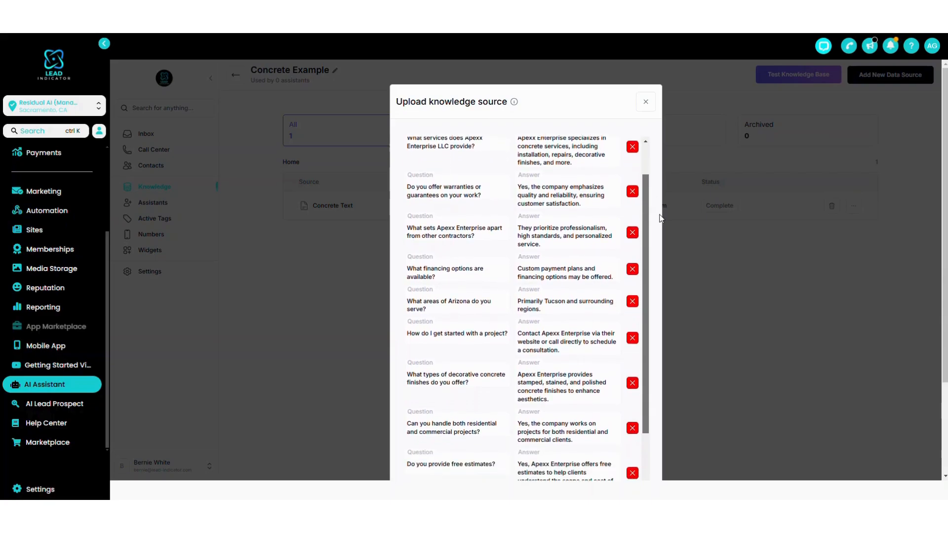
drag(522, 268, 650, 324)
click(608, 275)
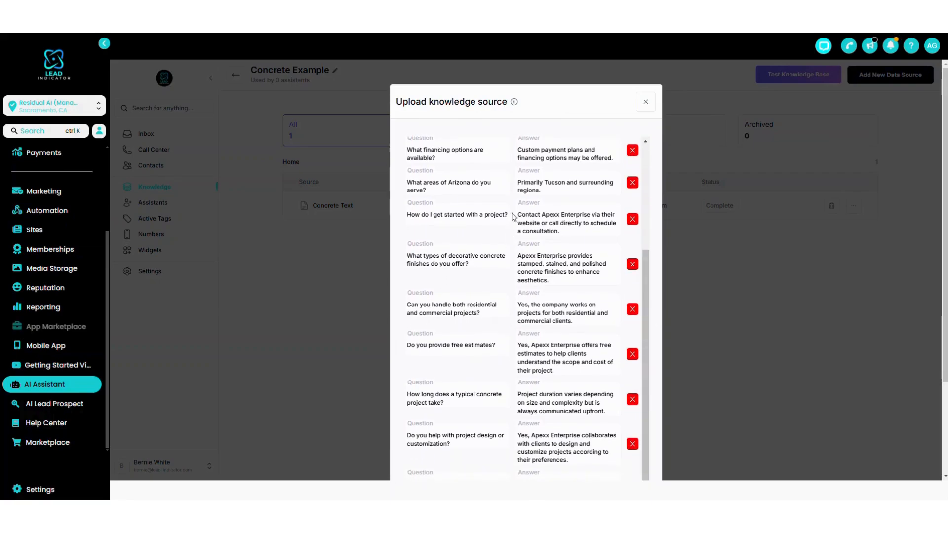
Review the added question-and-answer pairs for the FAQ source, from the services question through the preparation question.
drag(516, 214, 571, 230)
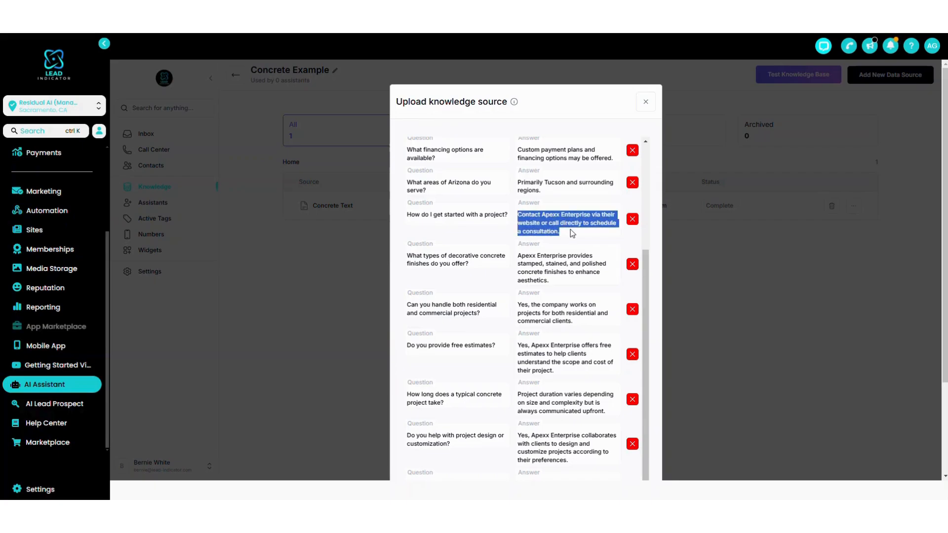
click(570, 229)
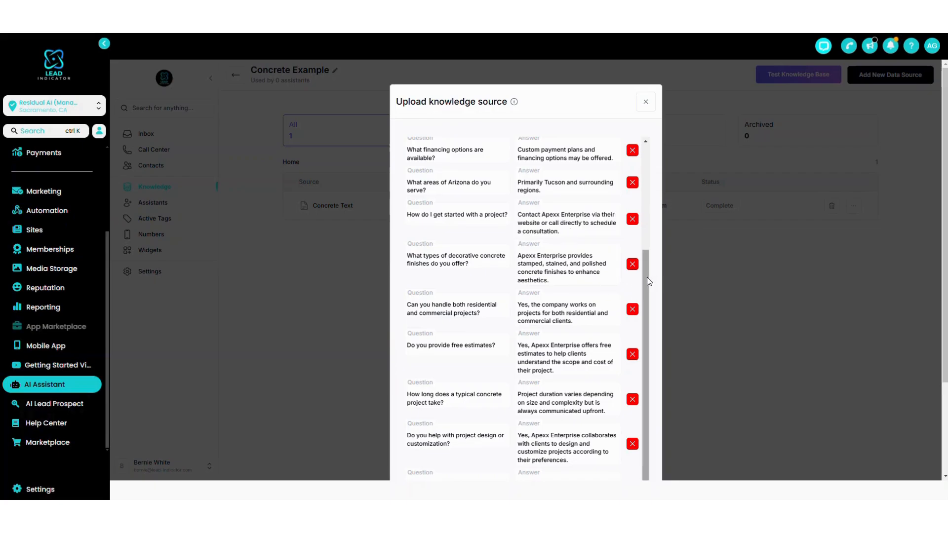
drag(646, 278, 644, 312)
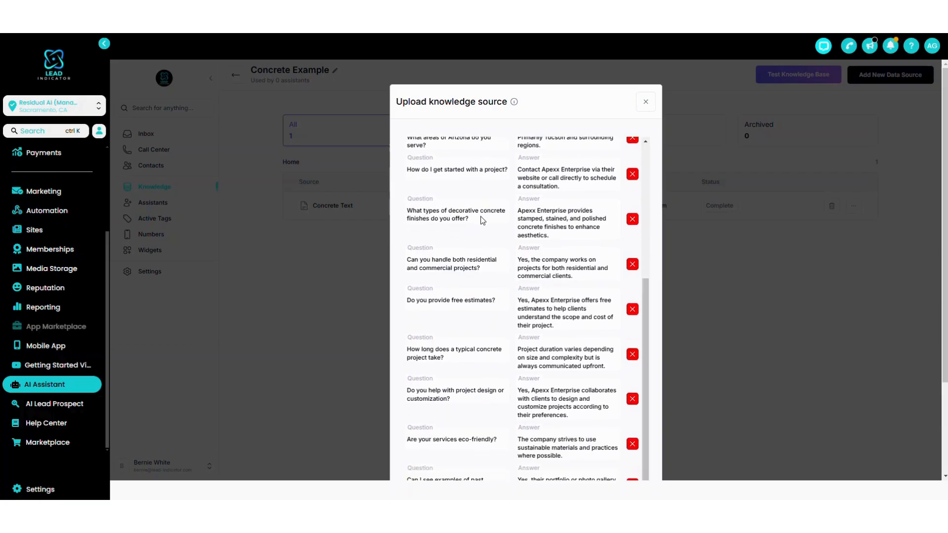
scroll(502, 264, down, 3)
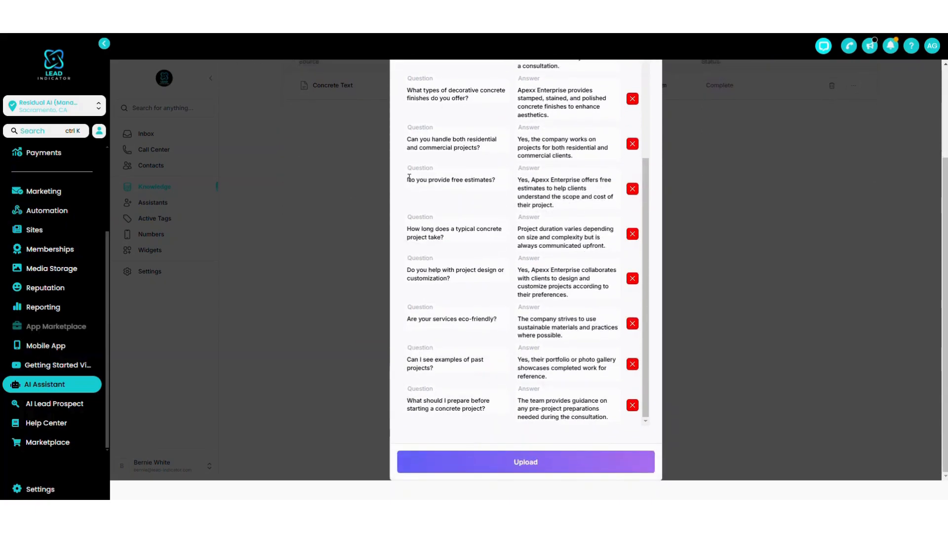
drag(408, 178, 494, 180)
click(548, 178)
drag(443, 238, 401, 228)
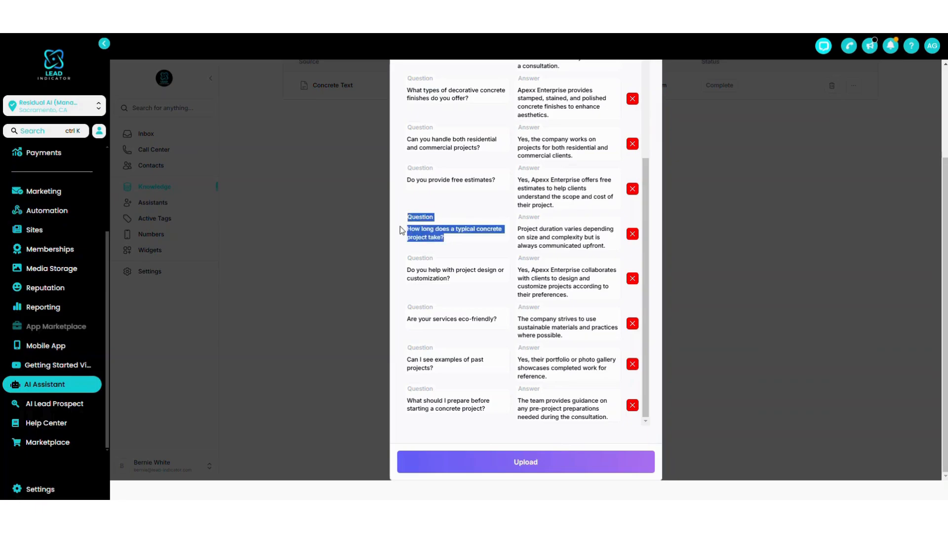
click(448, 240)
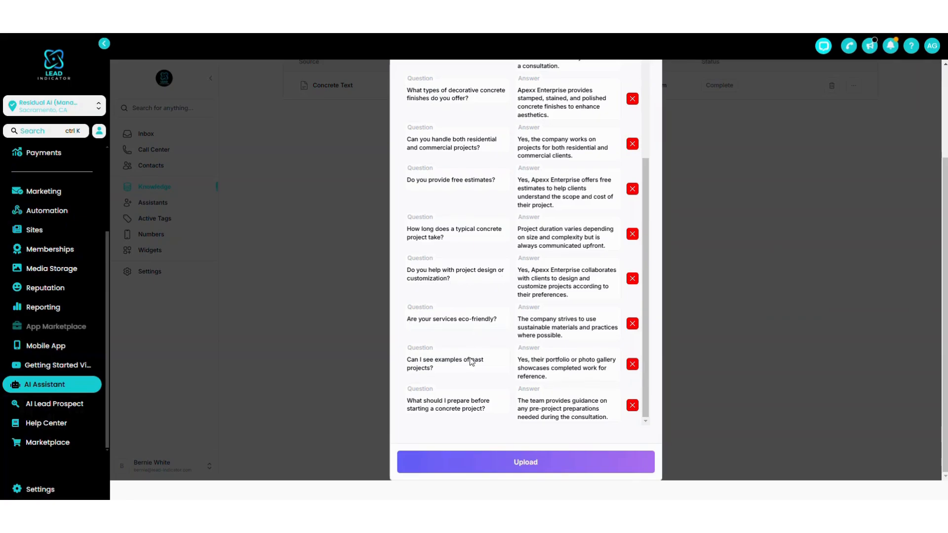
scroll(468, 249, up, 5)
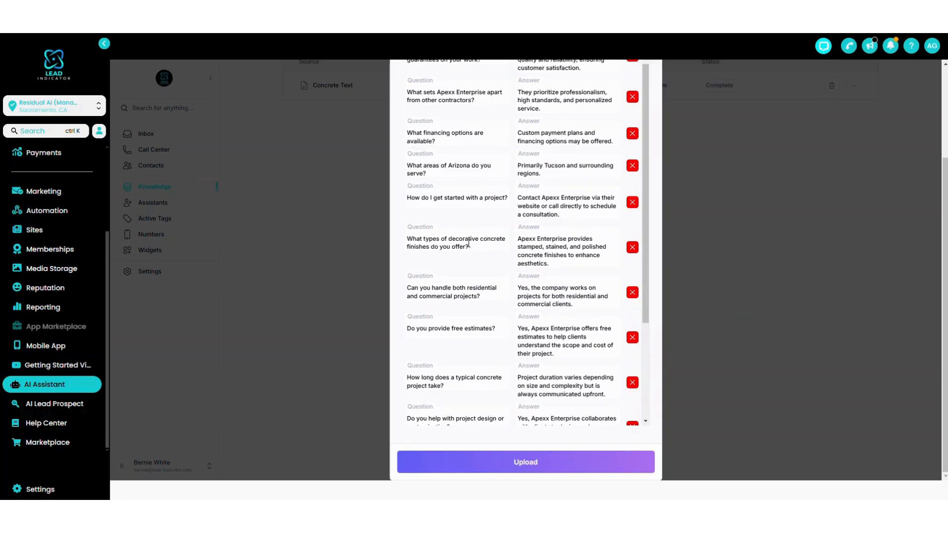
scroll(476, 242, up, 2)
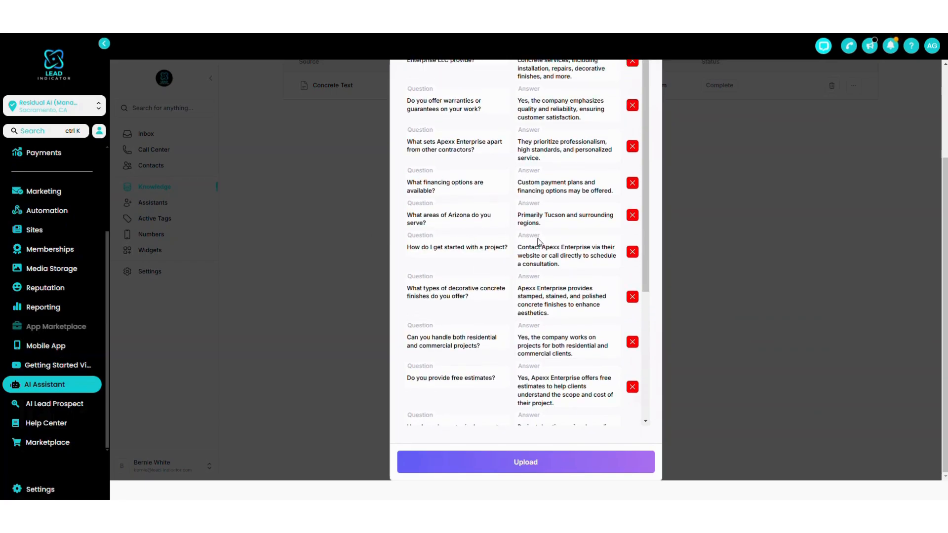
scroll(500, 261, up, 4)
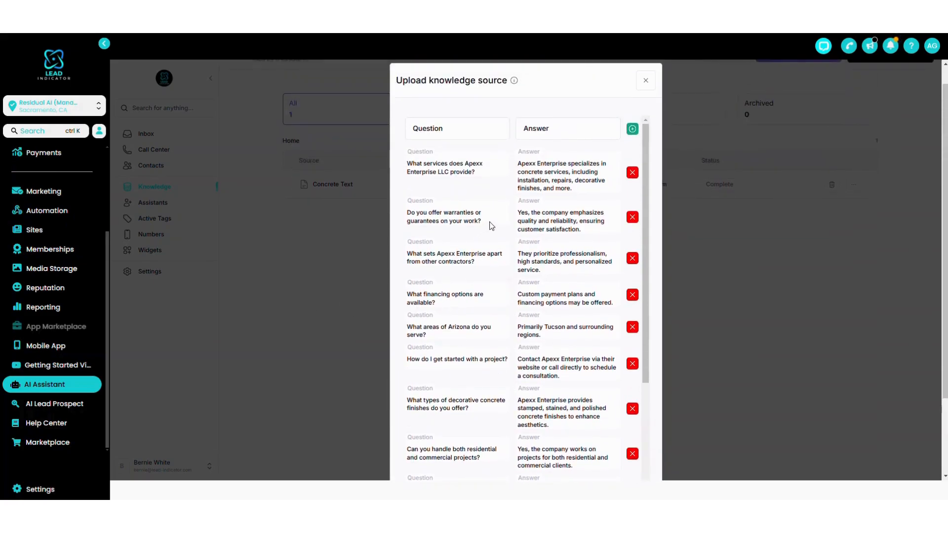
drag(647, 232, 647, 383)
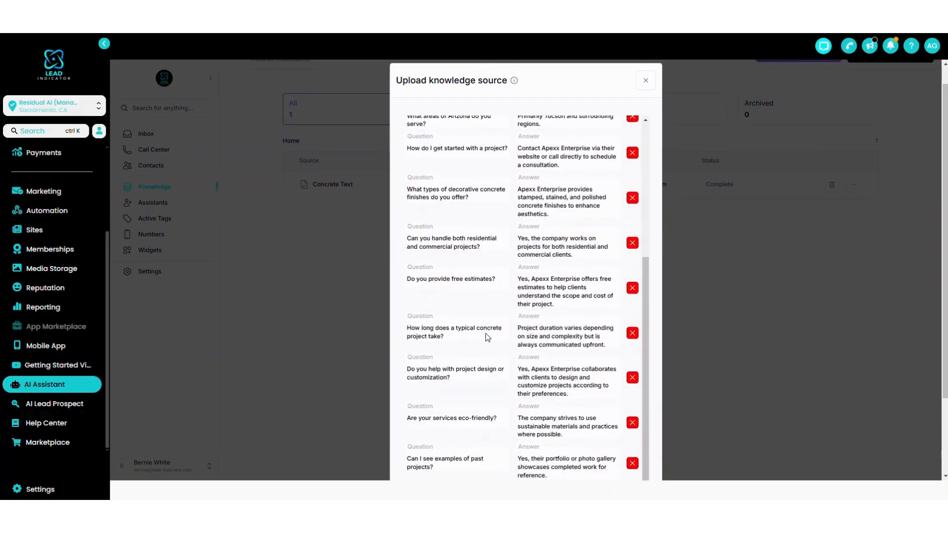
scroll(818, 205, down, 2)
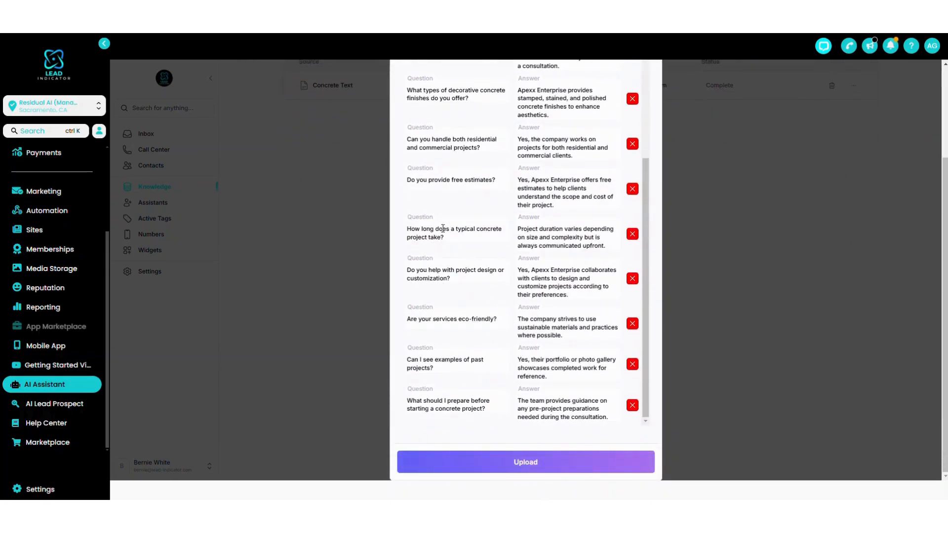
Upload the FAQ pairs to the knowledge base and name the new source "Concrete FAQs".
click(534, 463)
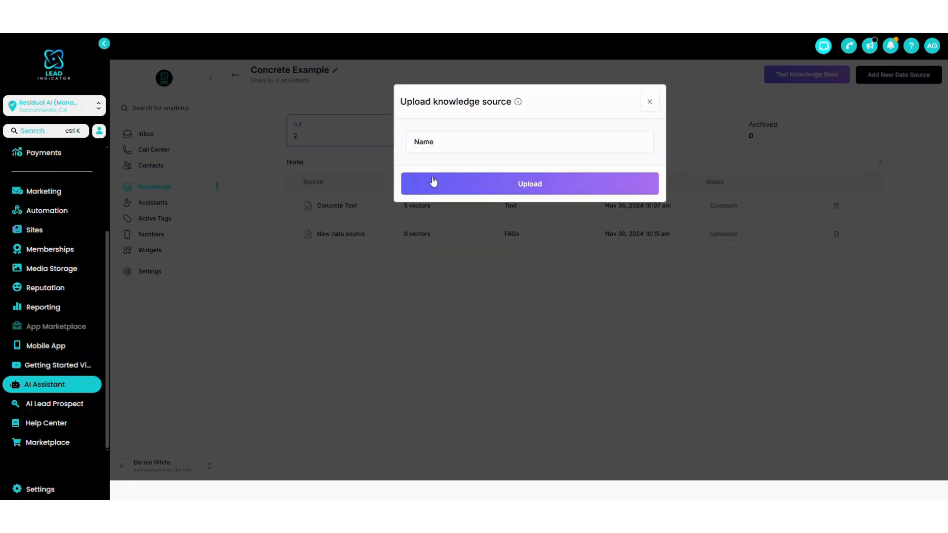
click(448, 143)
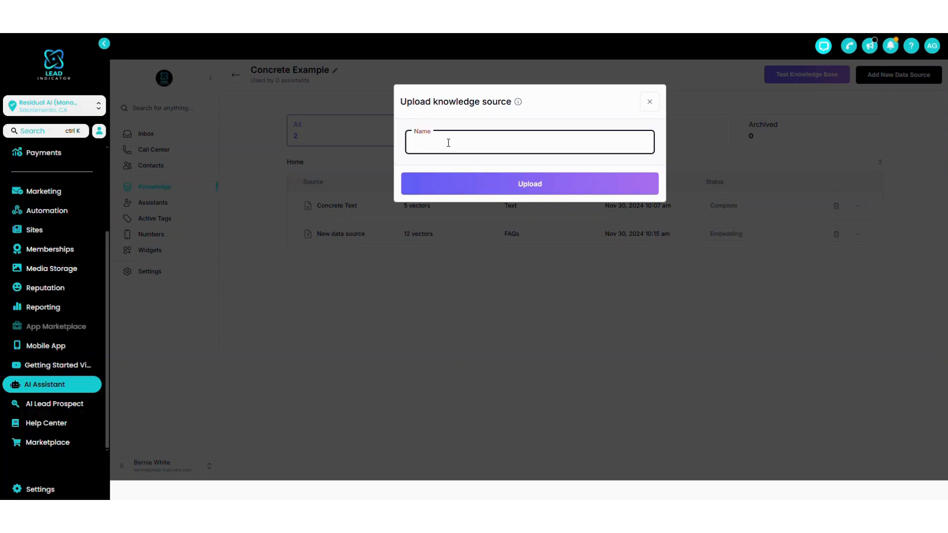
text(Concrete FAqs)
click(491, 196)
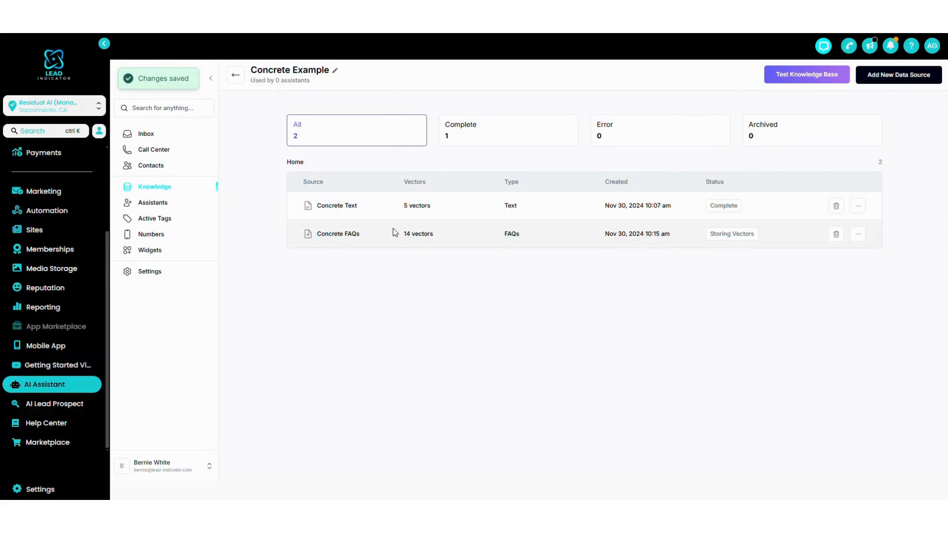
Check the Concrete FAQs source's vectors and status, and examine its embedded question-and-answer pairs.
drag(404, 234, 458, 246)
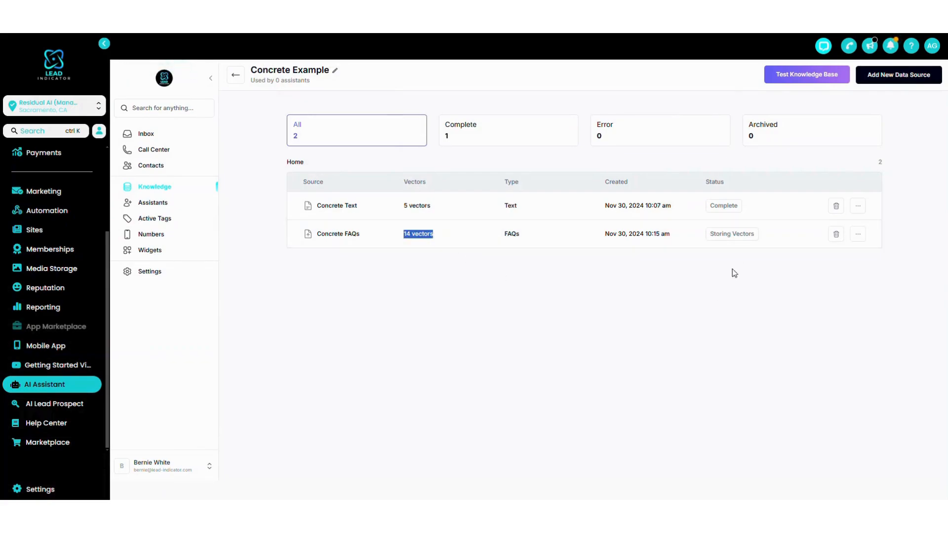
click(710, 235)
drag(710, 236, 750, 235)
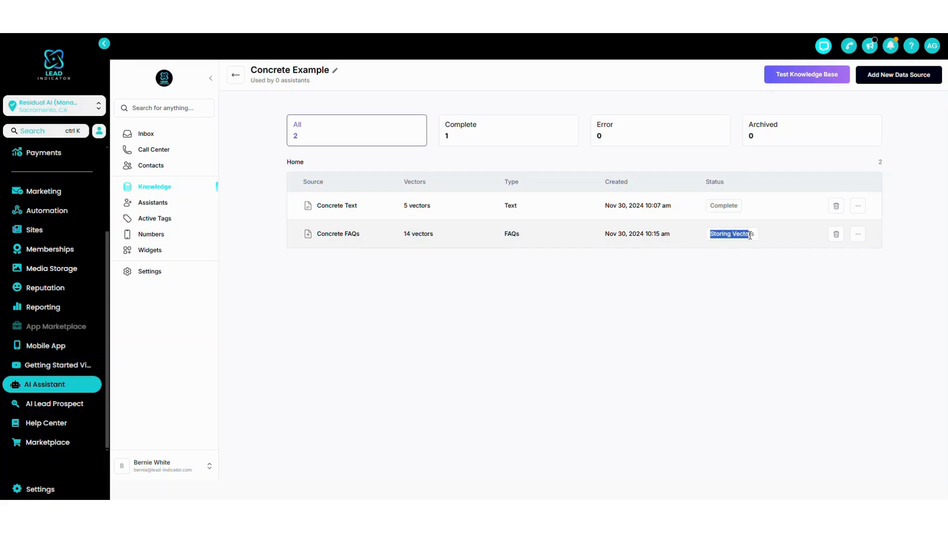
click(702, 236)
double_click(737, 233)
click(858, 233)
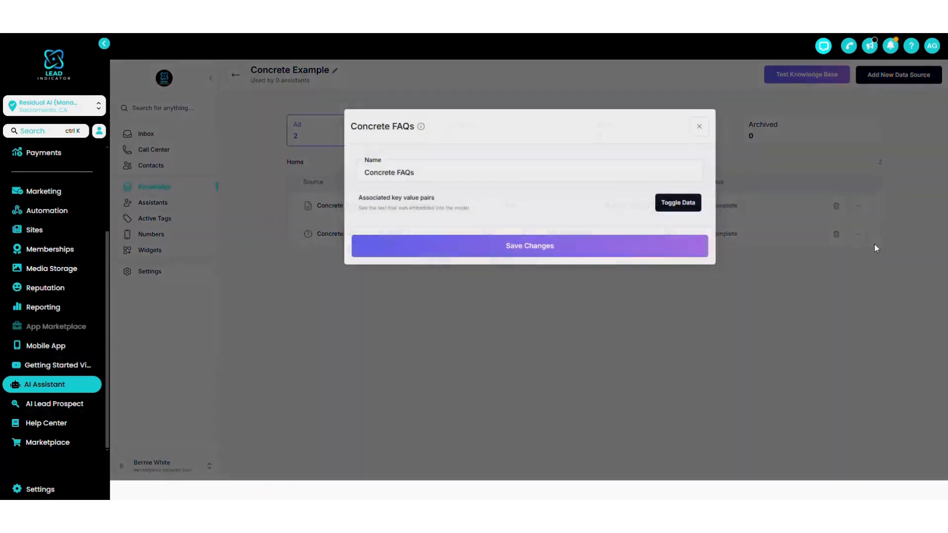
click(670, 213)
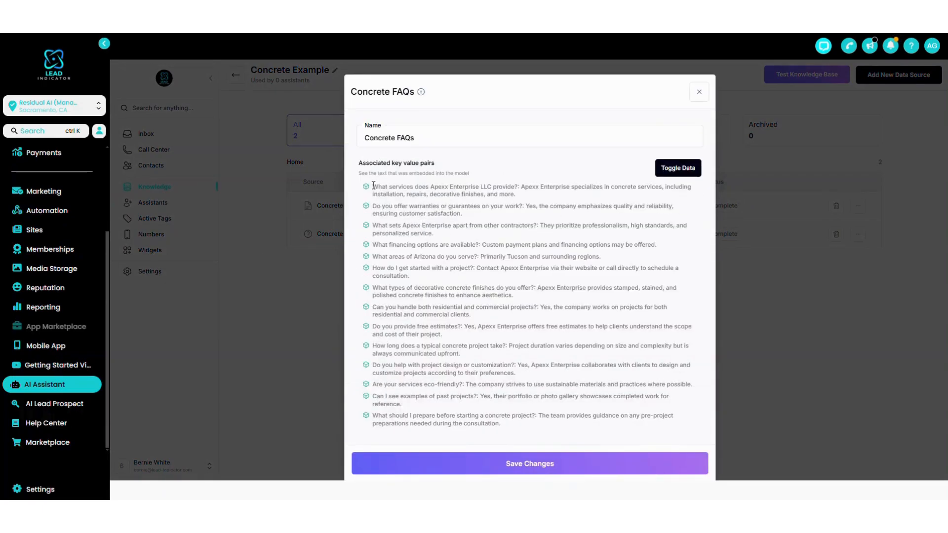
drag(372, 188, 520, 189)
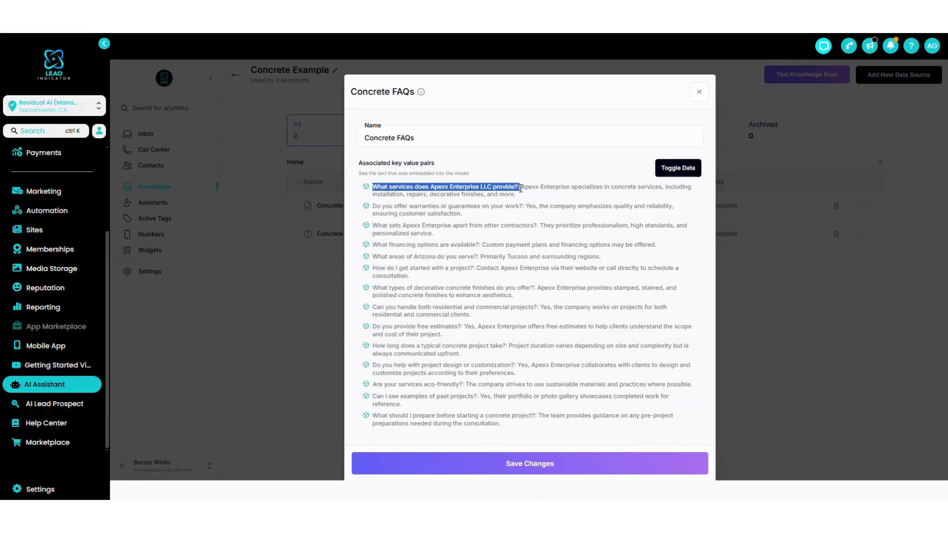
click(520, 188)
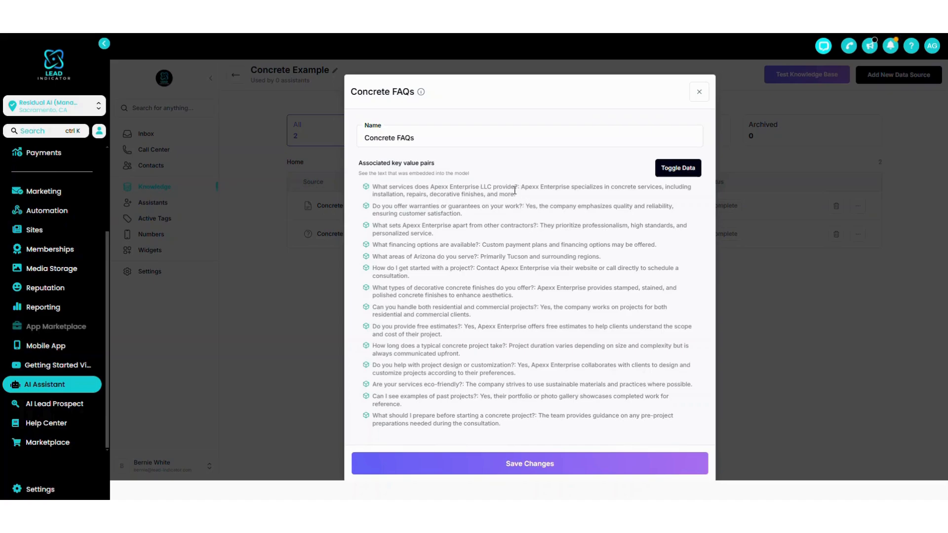
drag(373, 187, 518, 188)
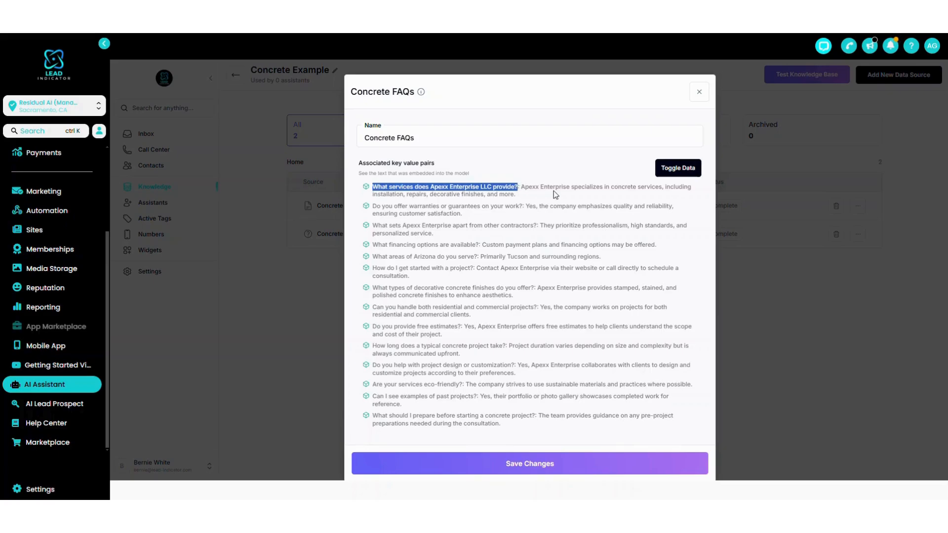
click(383, 188)
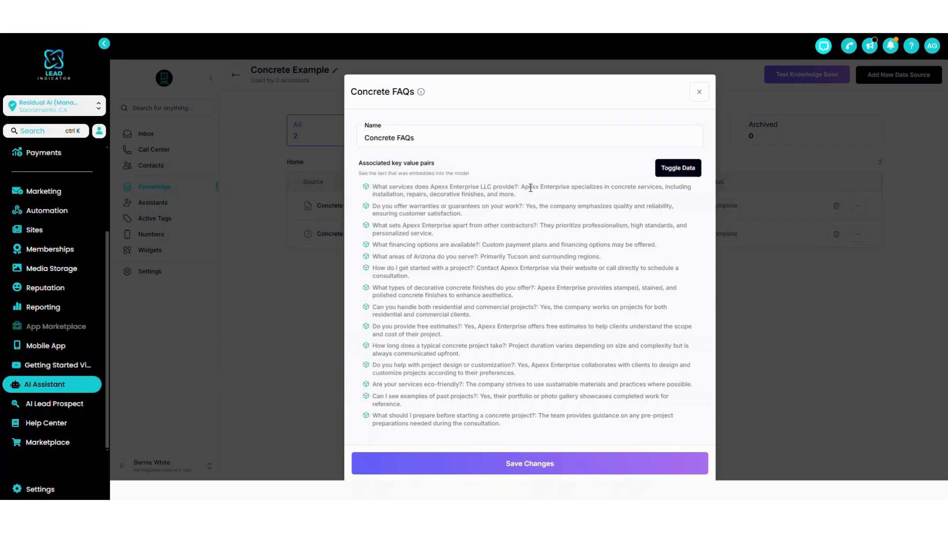
drag(521, 187, 522, 196)
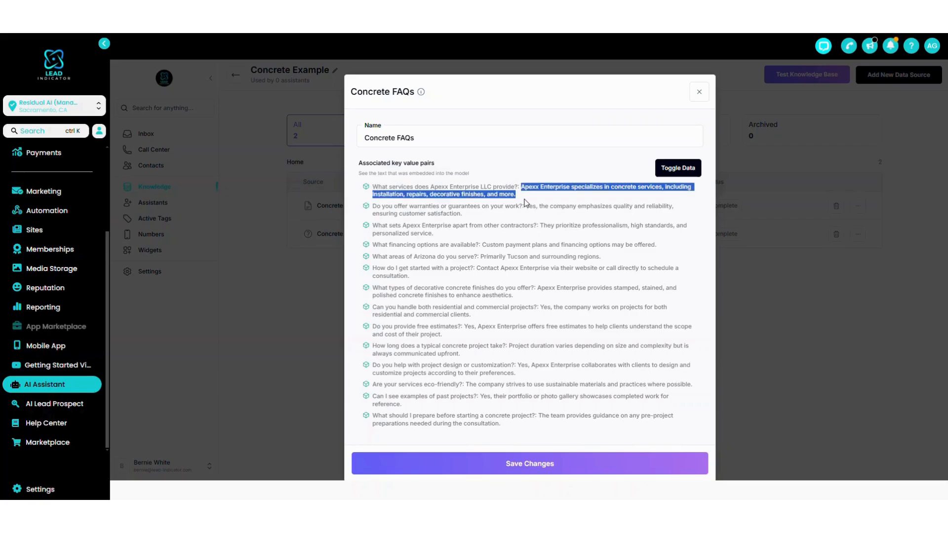
click(697, 94)
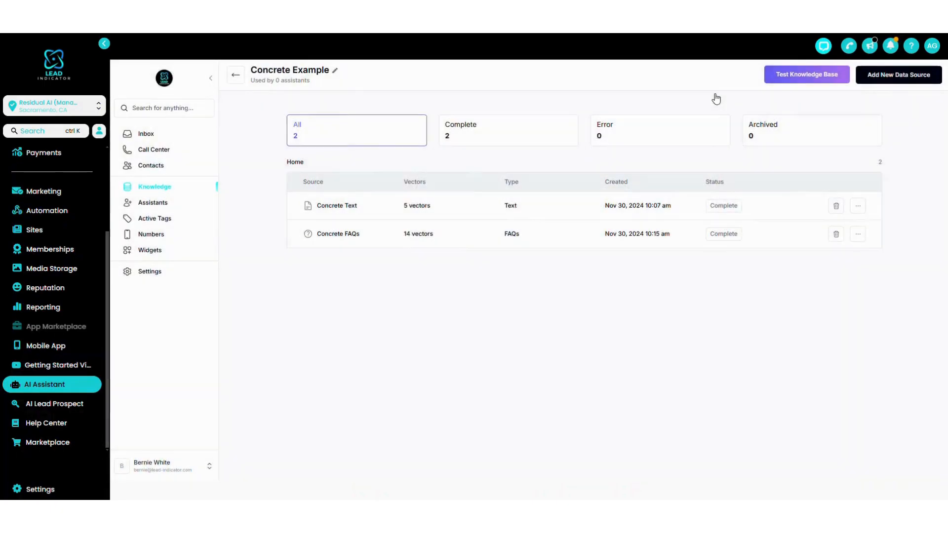
Add a URL data source using the Apexx Enterprise website's address and upload it.
click(883, 78)
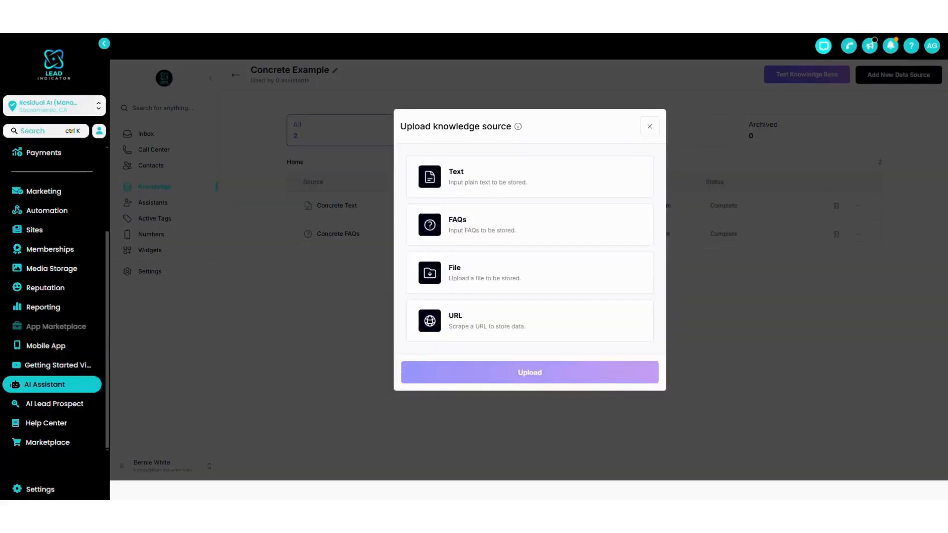
click(452, 318)
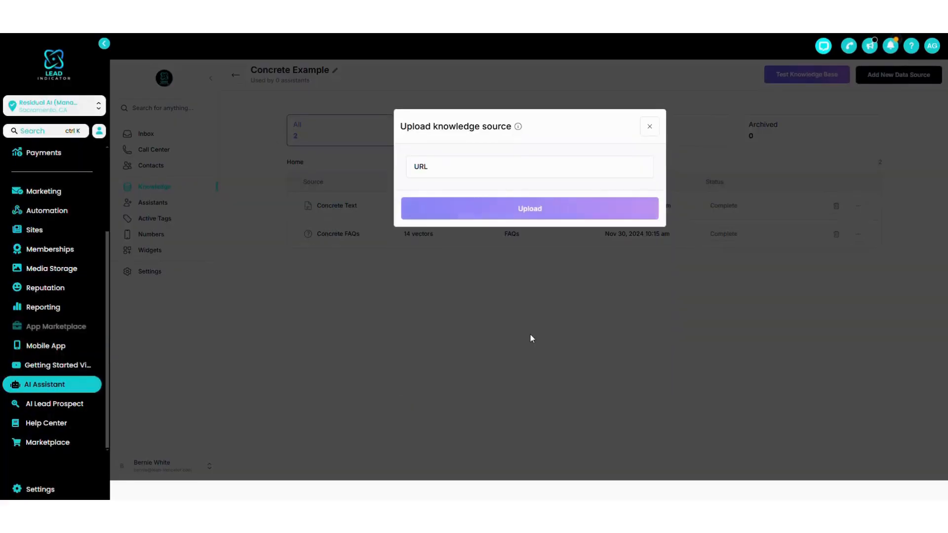
click(428, 167)
text(https://apexxenterprise.com/)
click(537, 214)
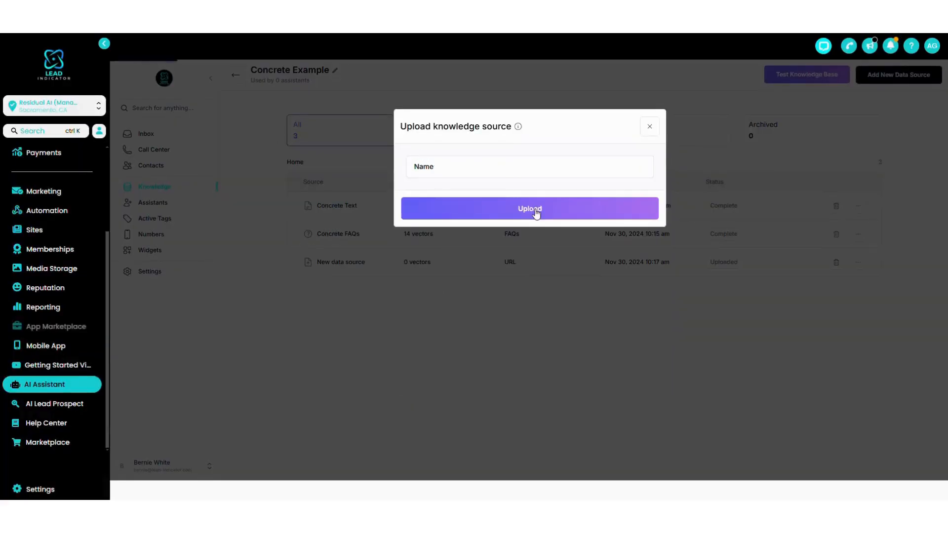
Name the new URL source "Concrete Website" and save it.
click(432, 164)
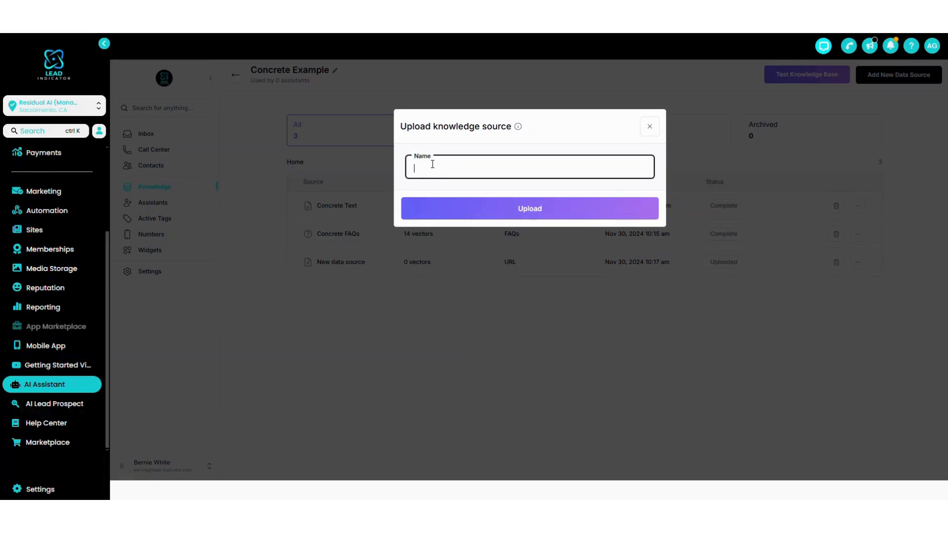
text(Concrete Website)
click(473, 209)
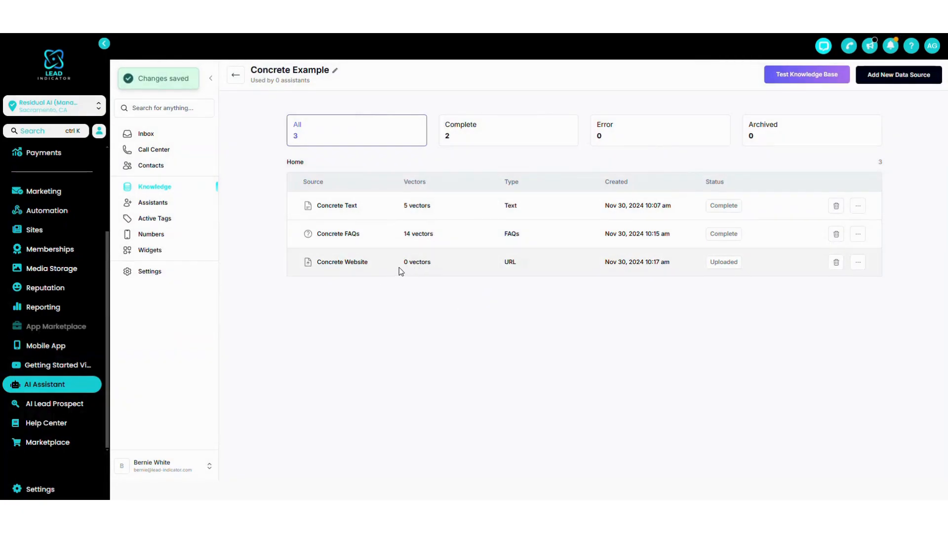
Check the Concrete Website source's vectors and examine the website text passages that were embedded from it.
drag(403, 263, 443, 266)
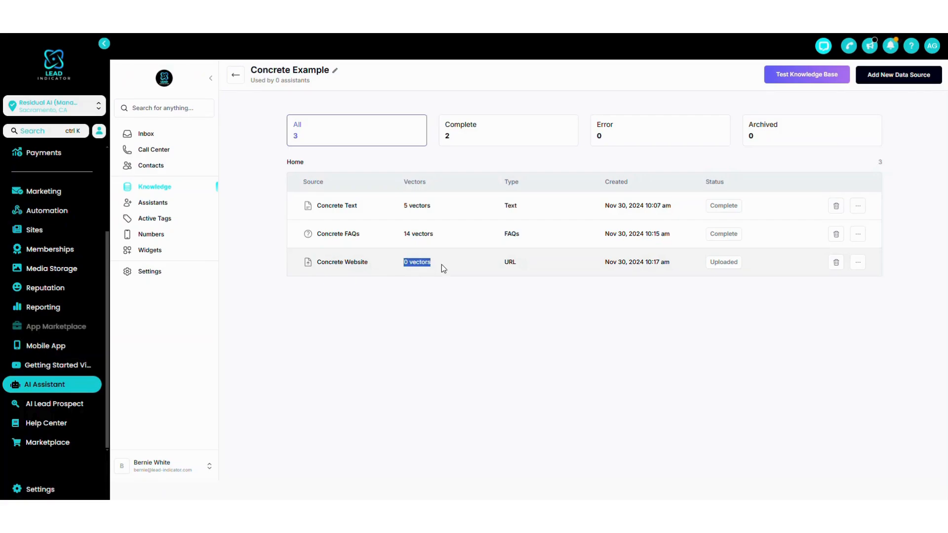
click(453, 312)
click(857, 262)
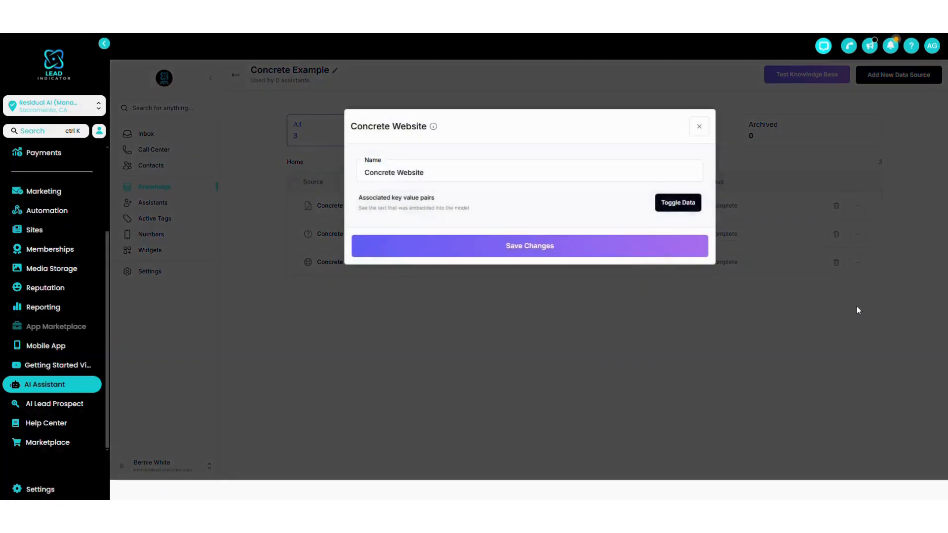
click(684, 206)
scroll(370, 206, down, 1)
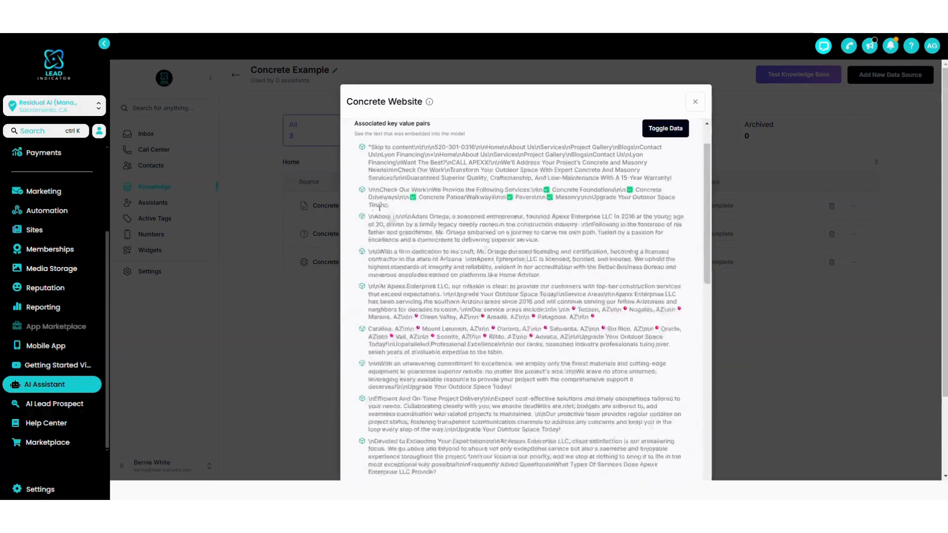
scroll(387, 190, down, 1)
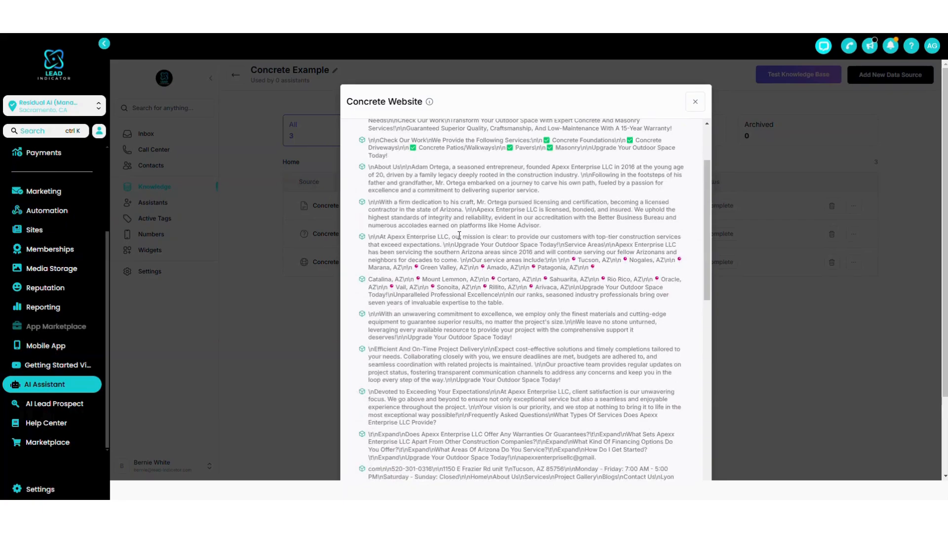
drag(459, 236, 544, 247)
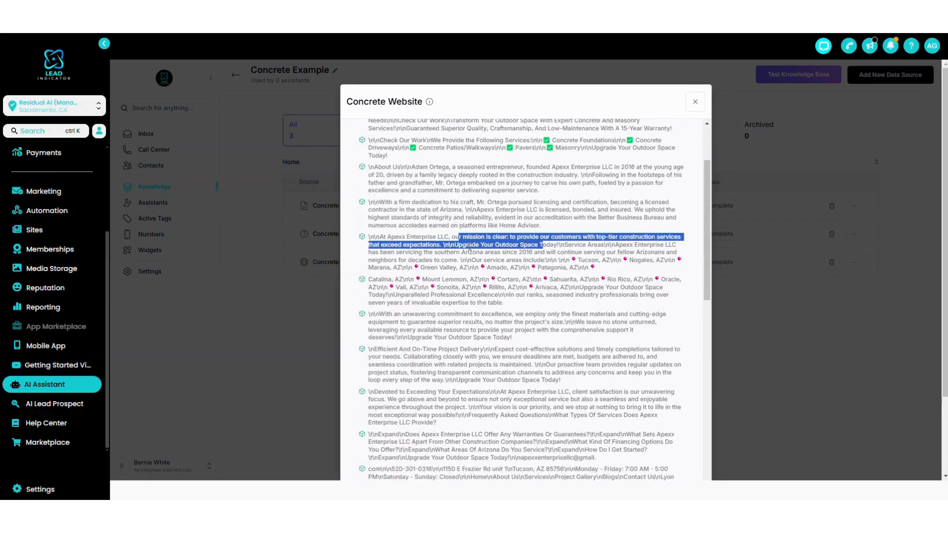
scroll(469, 247, down, 1)
click(453, 269)
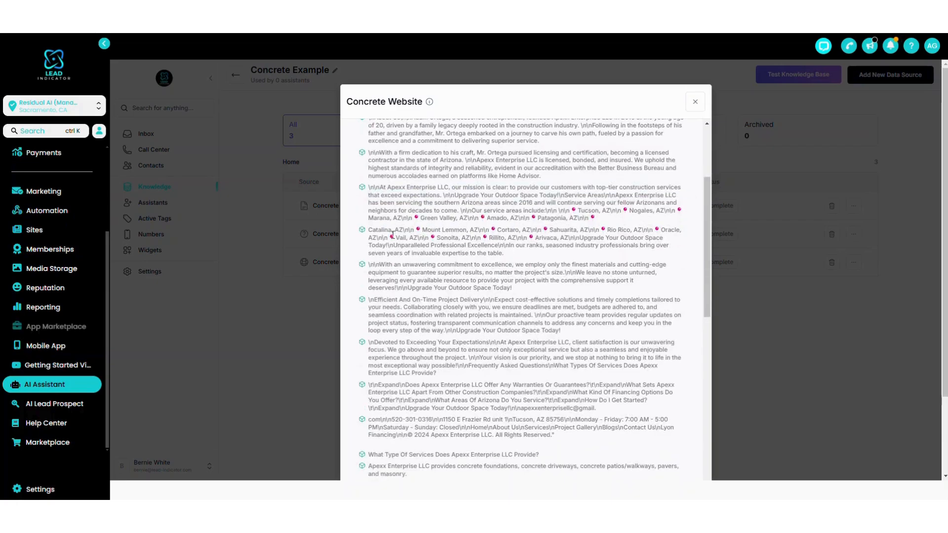
drag(378, 238, 488, 263)
scroll(501, 247, down, 1)
click(503, 249)
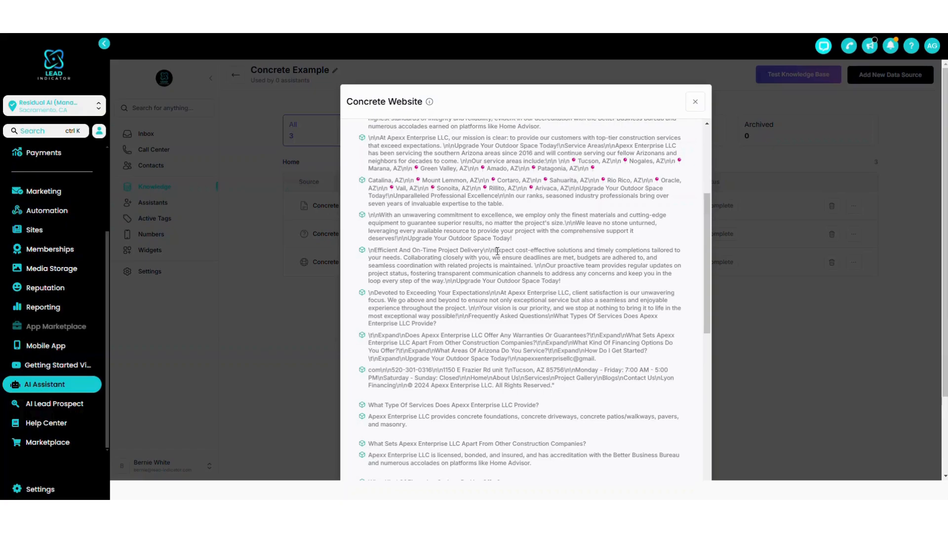
drag(494, 250, 563, 285)
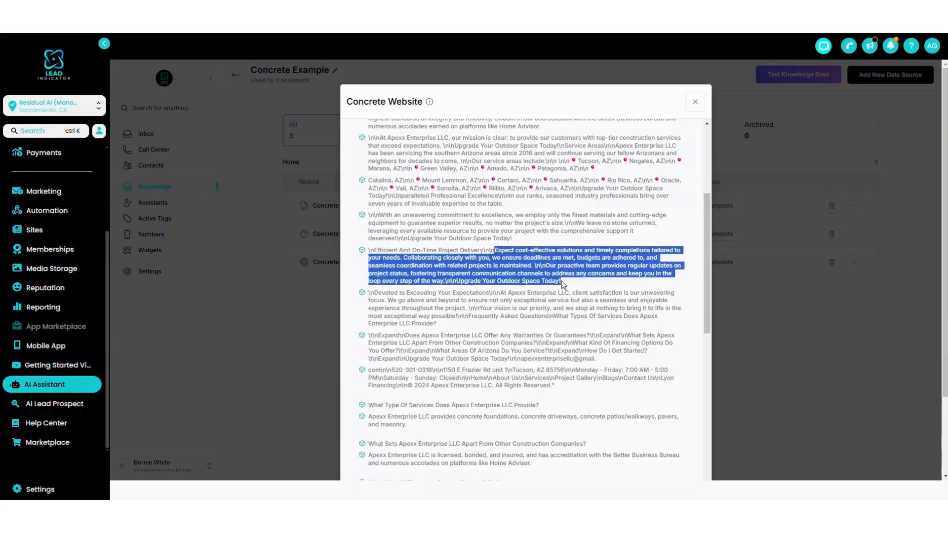
click(485, 264)
scroll(485, 264, down, 5)
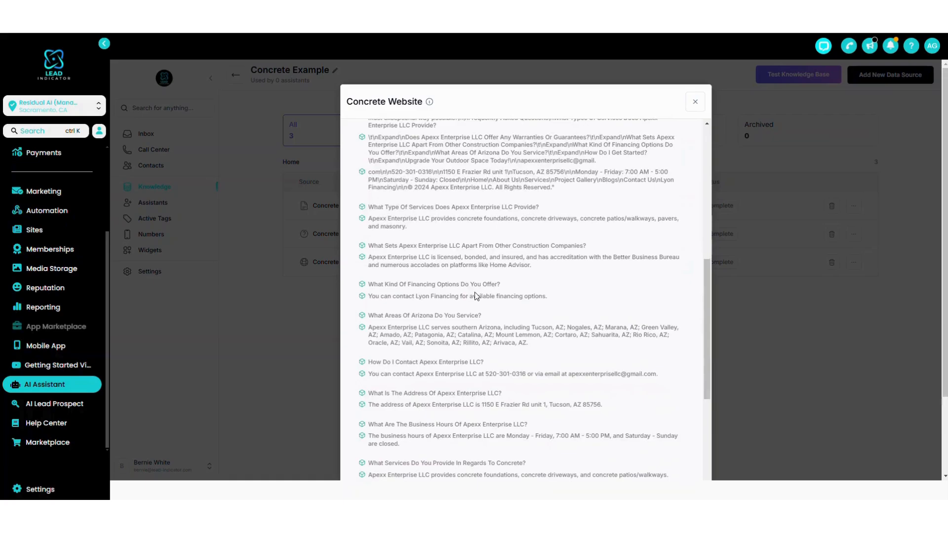
Examine the question-and-answer pairs embedded for the Concrete Website source, including the services question, and close its details.
drag(369, 206, 541, 213)
drag(374, 207, 497, 208)
click(503, 210)
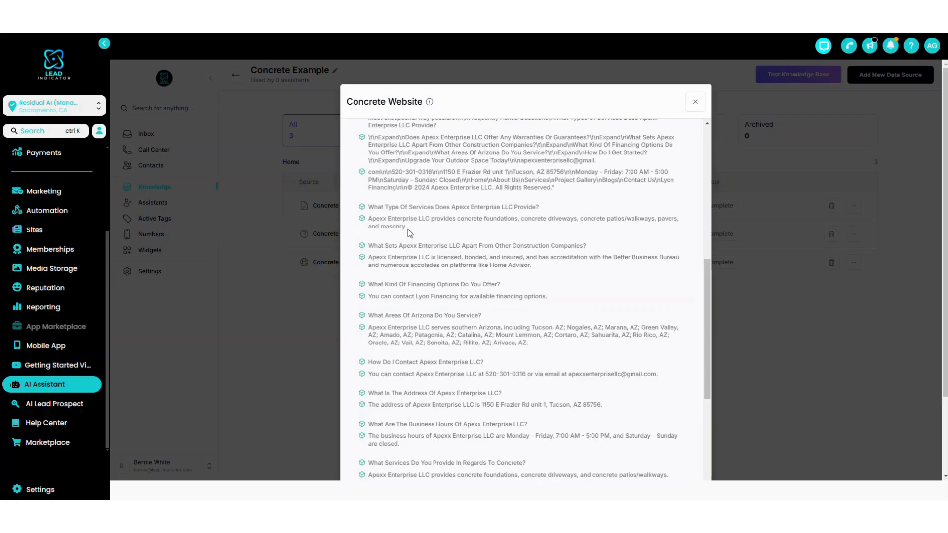
drag(407, 227, 366, 219)
scroll(492, 233, down, 1)
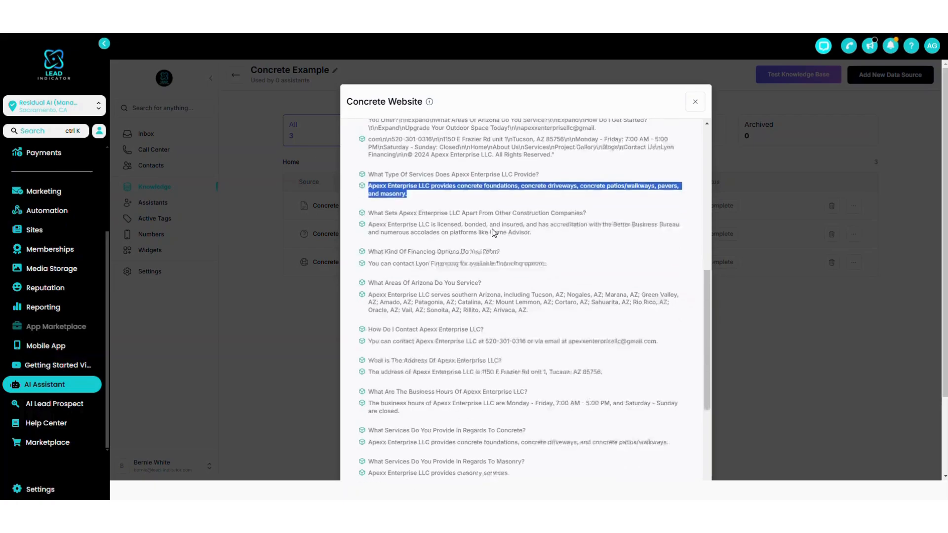
scroll(429, 260, down, 2)
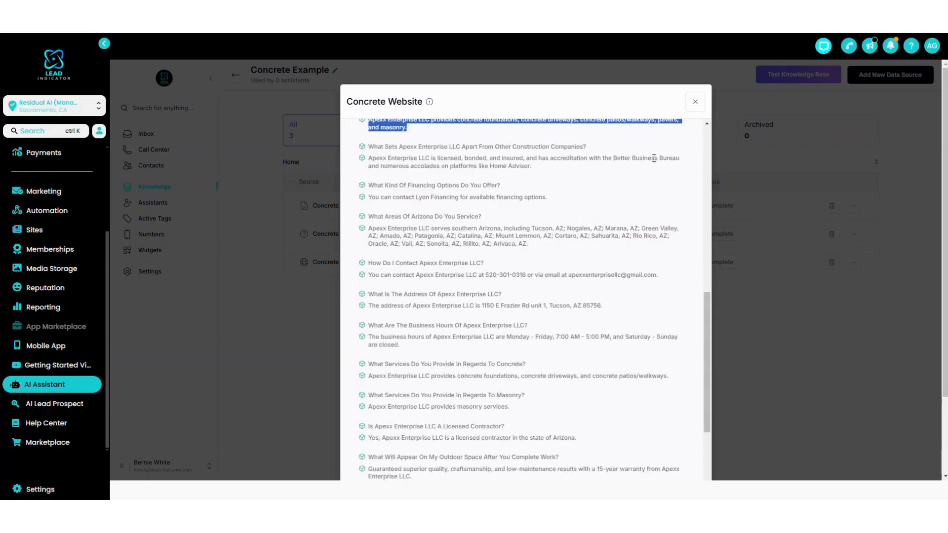
click(487, 185)
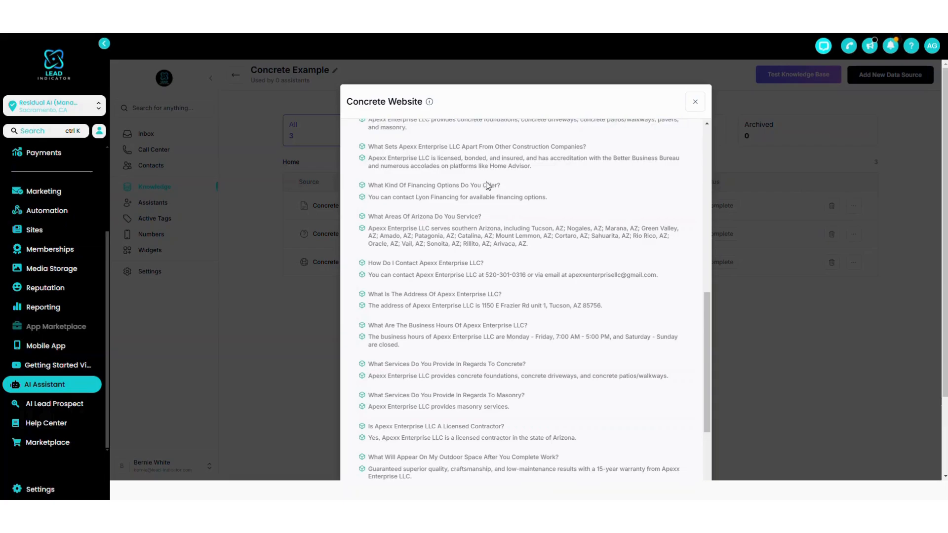
click(693, 106)
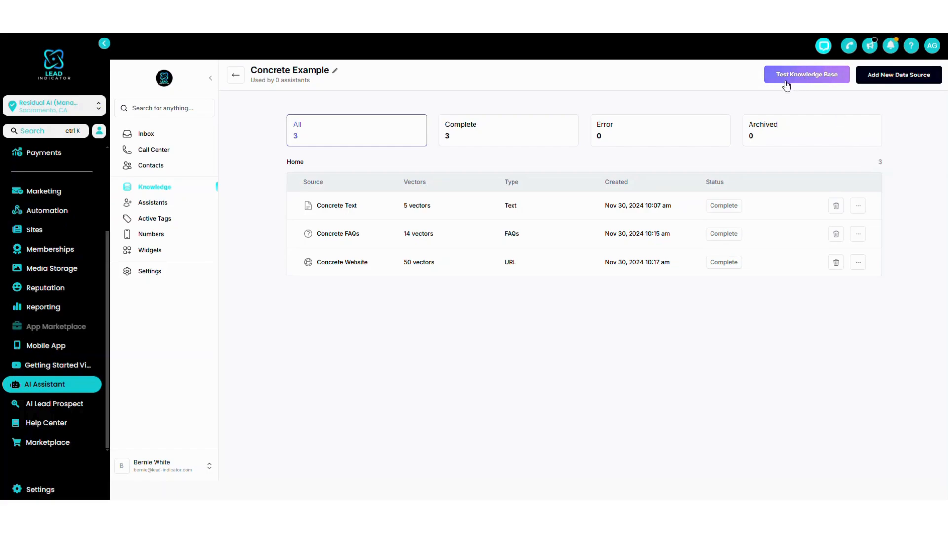
Open the test playground for the Concrete Example knowledge base and ask "what services do you offer".
click(812, 78)
click(338, 431)
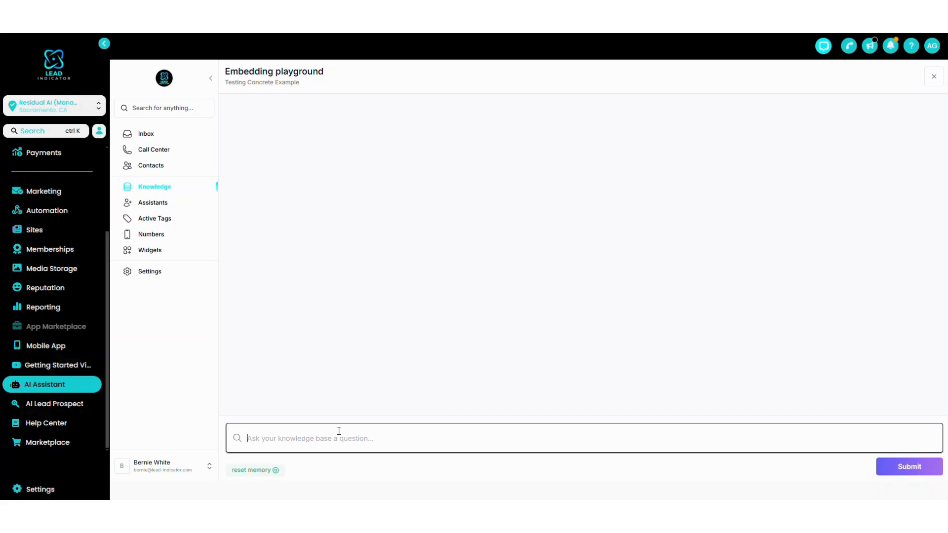
text(whta)
key(BackSpace)
key(BackSpace)
key(BackSpace)
text(hat services do you offer)
key(Return)
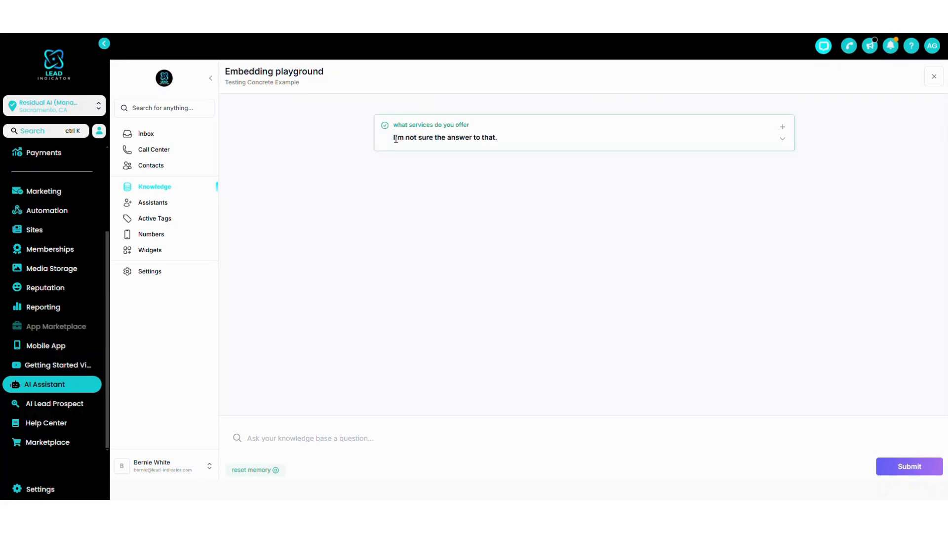
Review the reply to the services question and expand its match details to examine the match percentage.
drag(395, 139, 522, 144)
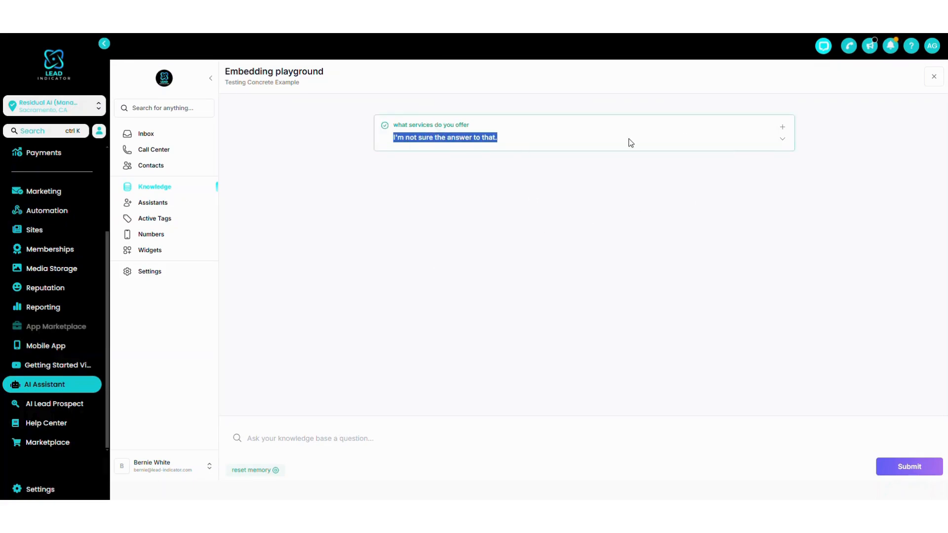
click(492, 139)
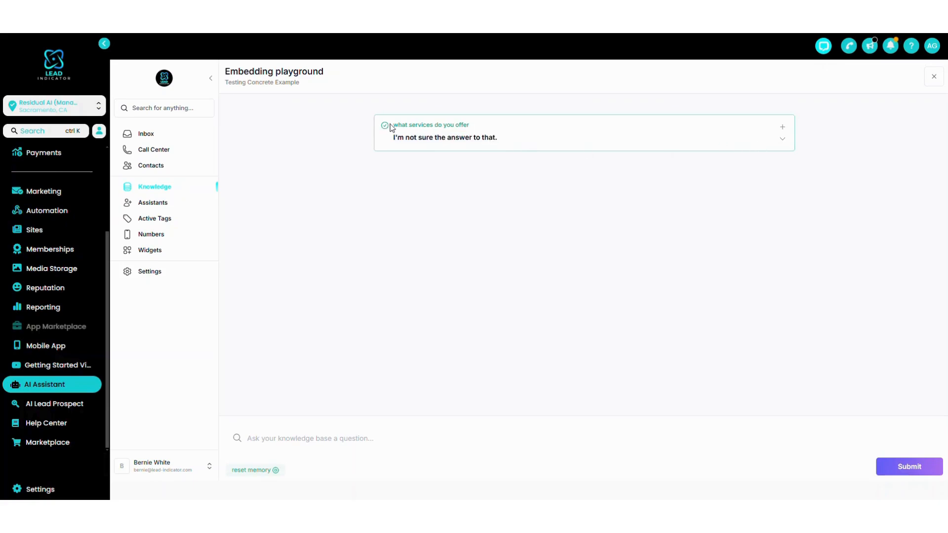
drag(393, 126, 478, 126)
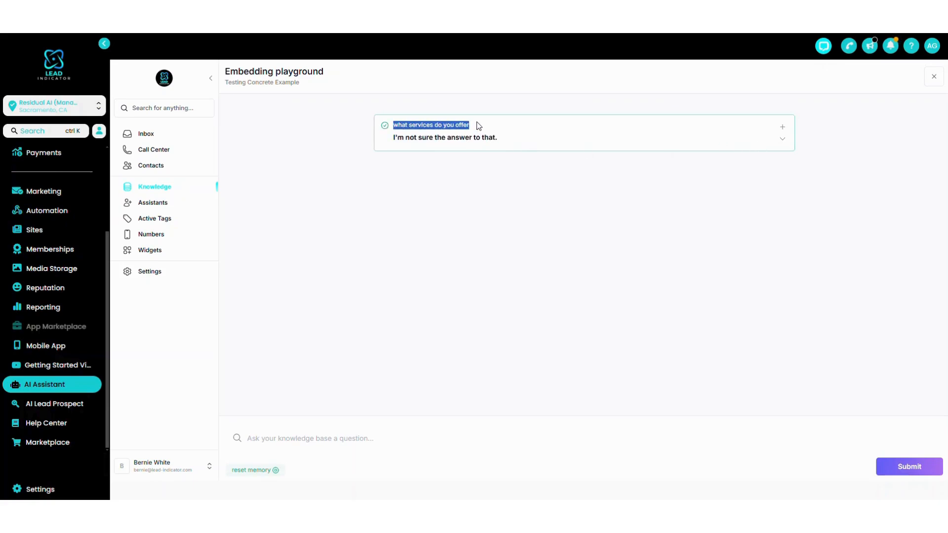
click(480, 138)
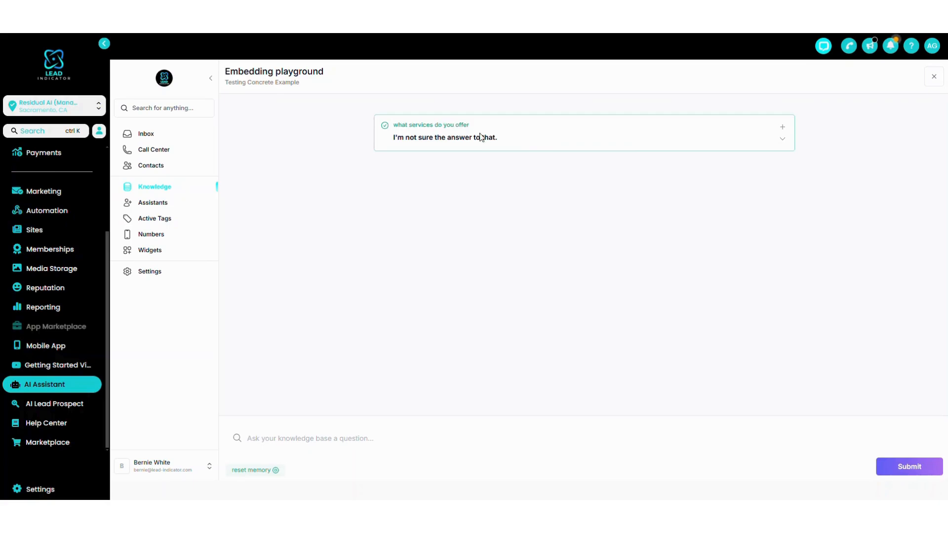
click(782, 140)
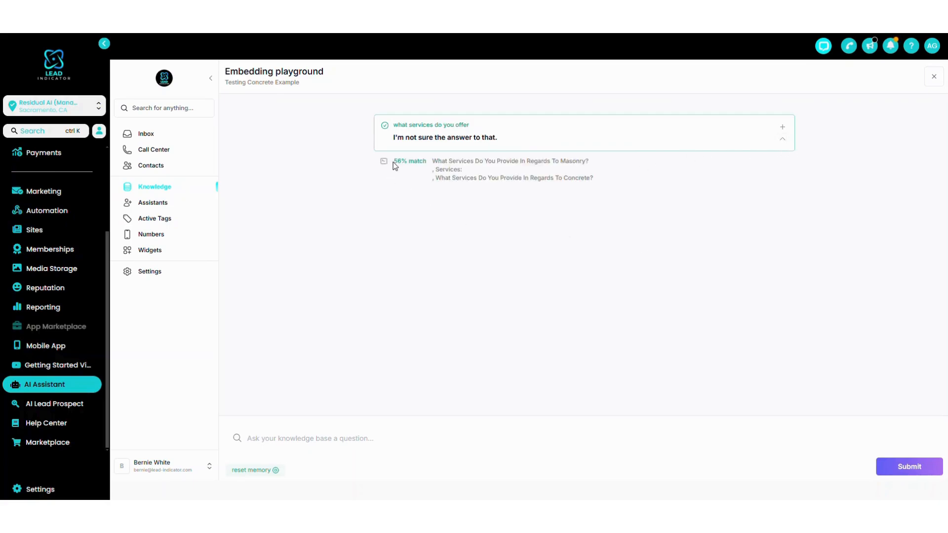
drag(393, 162, 428, 166)
Generate data from the services query, replacing its response with "Concrete Foundations, Concrete Driveways, Concrete Patios/Walkways, Pavers, and Masonry.".
click(782, 127)
click(514, 215)
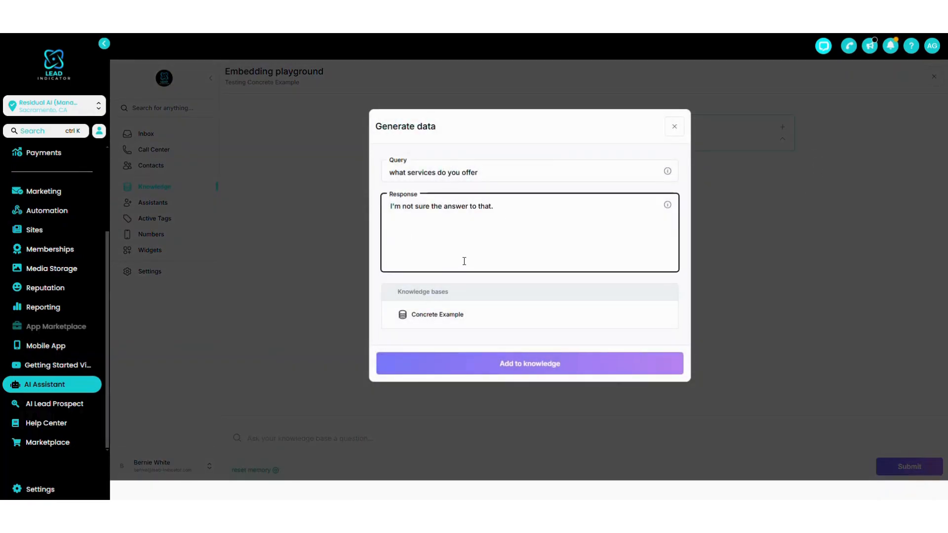
drag(505, 208, 389, 206)
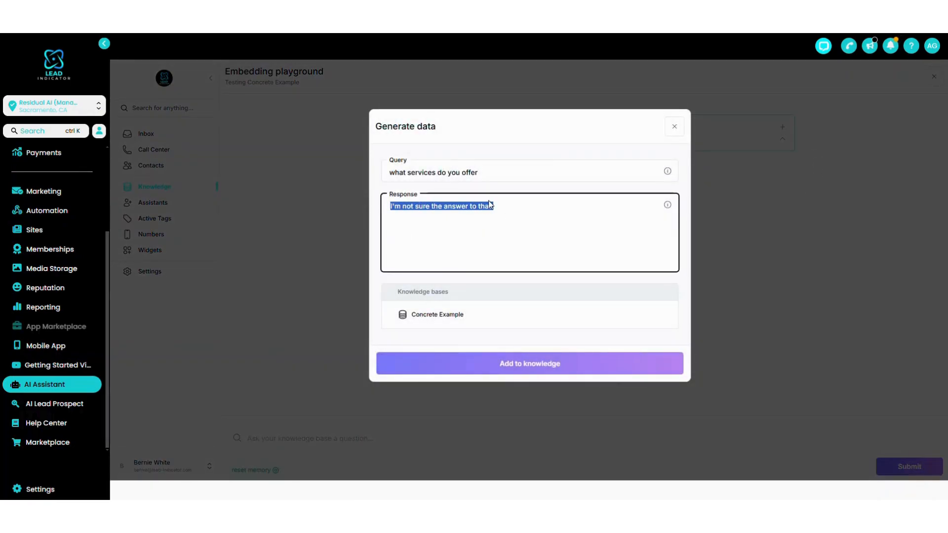
key(BackSpace)
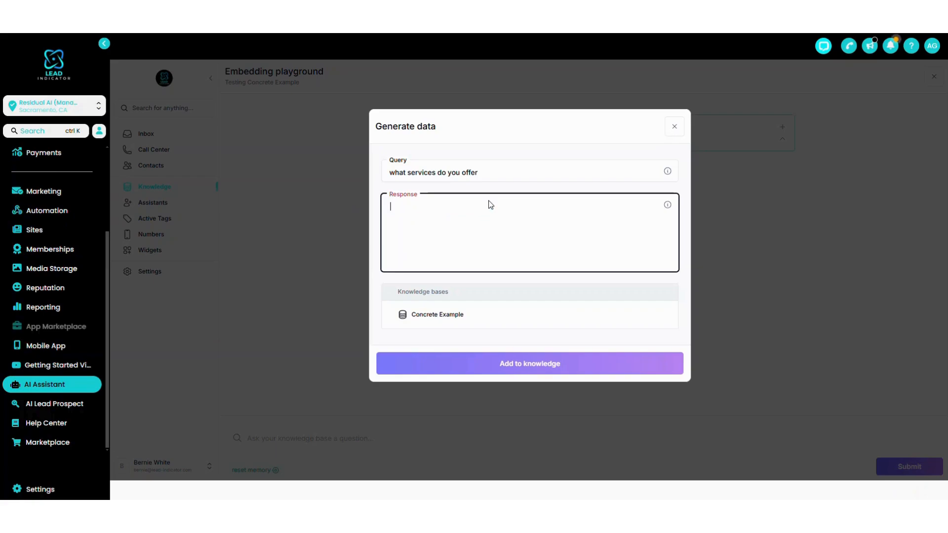
click(433, 315)
click(429, 216)
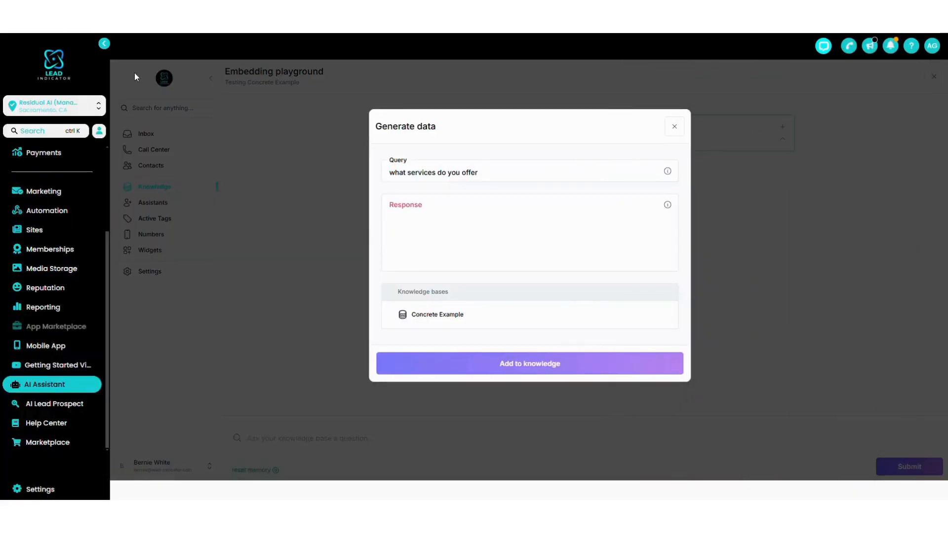
click(429, 224)
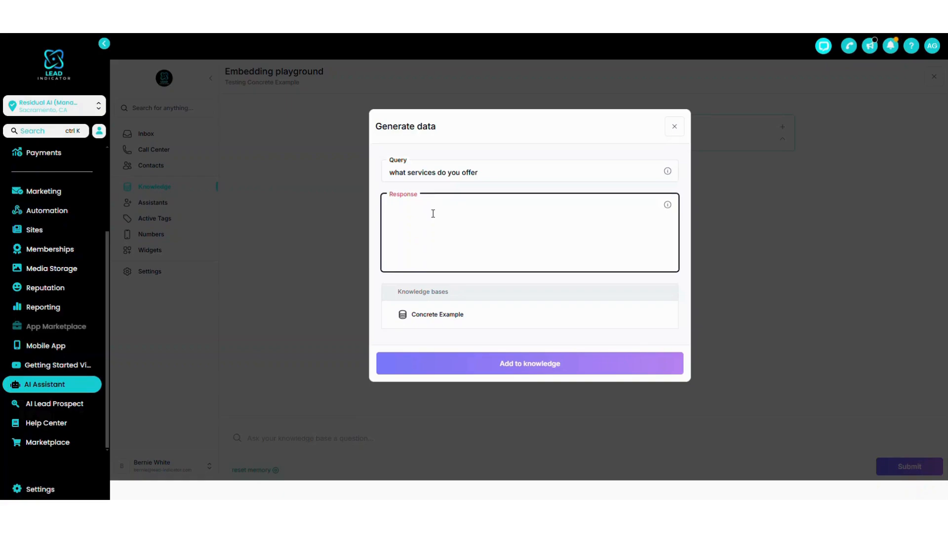
text(Concrete Foundations, Concrete Driveways)
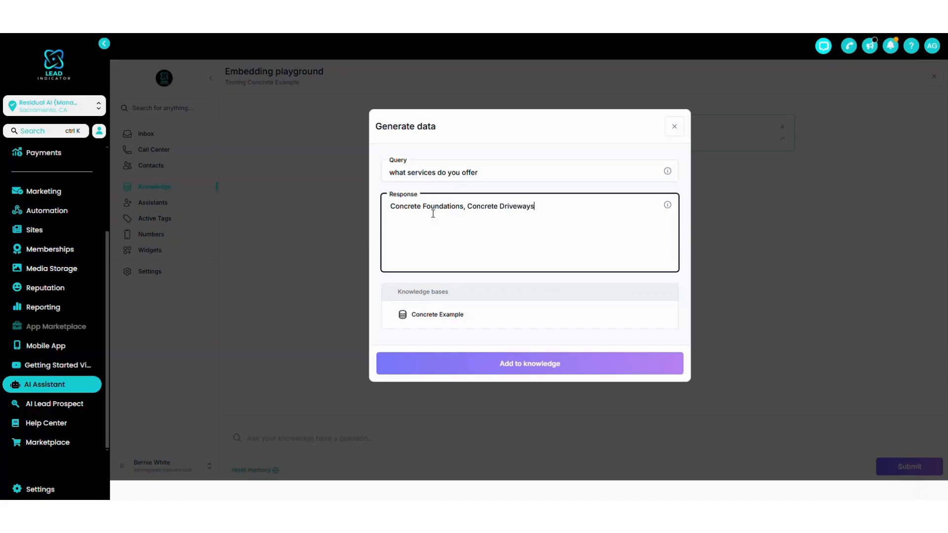
text(, Concrete Patios/Walkways, Pav)
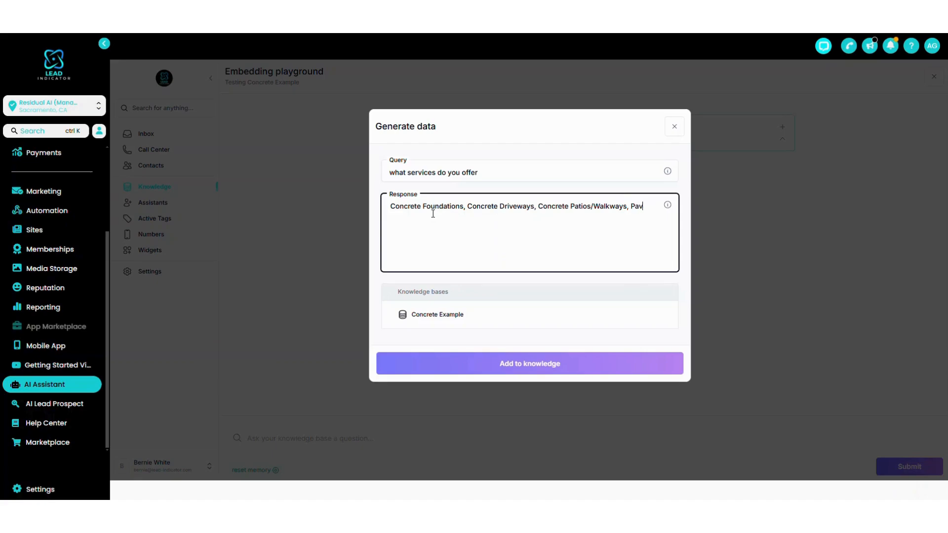
text(ers, and Masonry.)
Choose Concrete Example as the target knowledge base and add the services query and response to it.
click(514, 365)
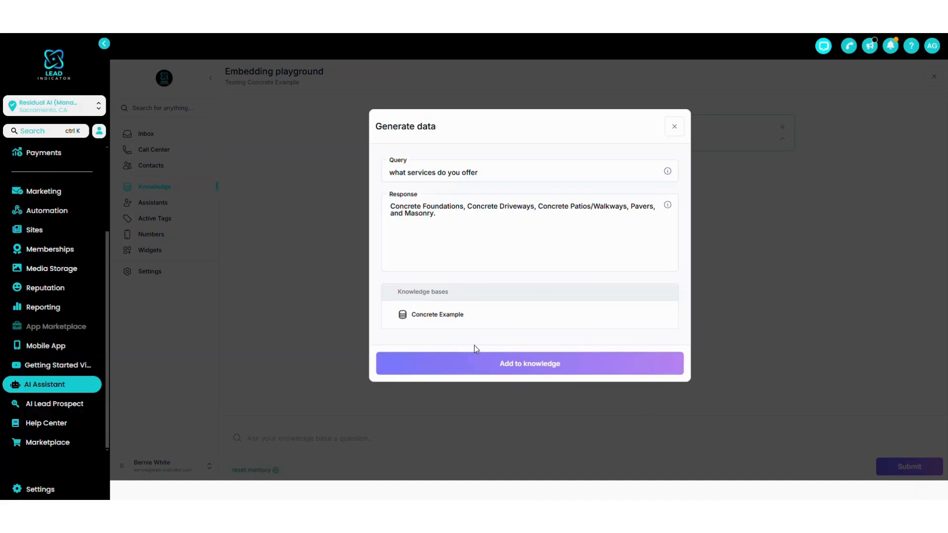
click(440, 311)
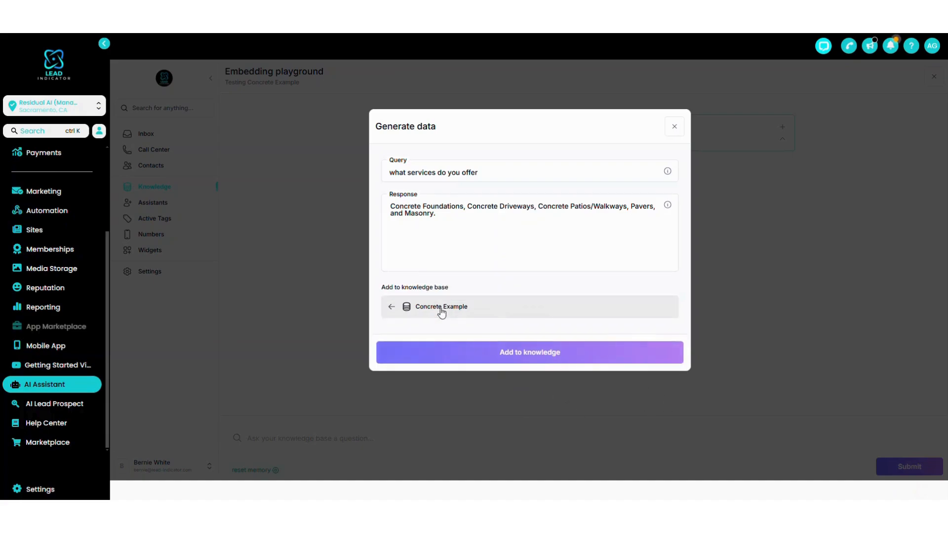
click(497, 360)
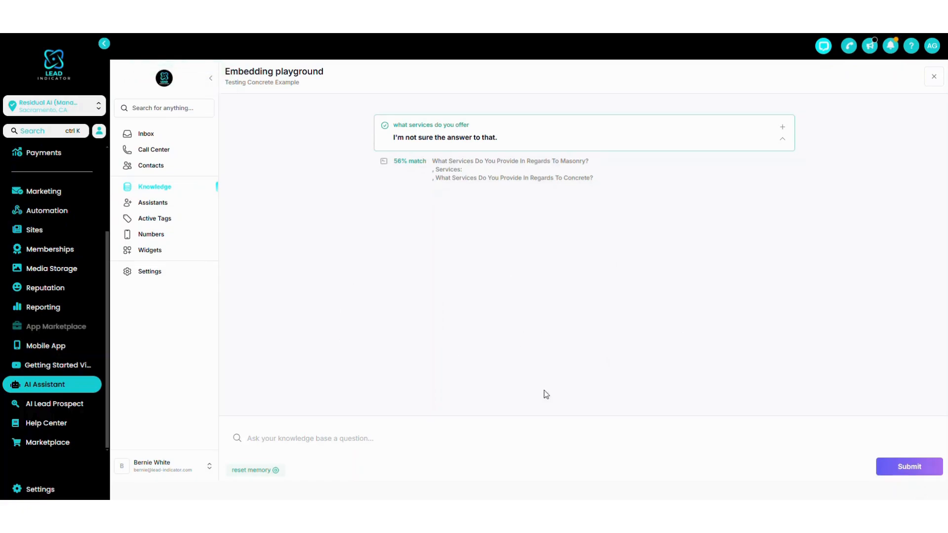
Retest the knowledge base with the question "what services do you offer?" and try to expand the reply's match details.
click(280, 437)
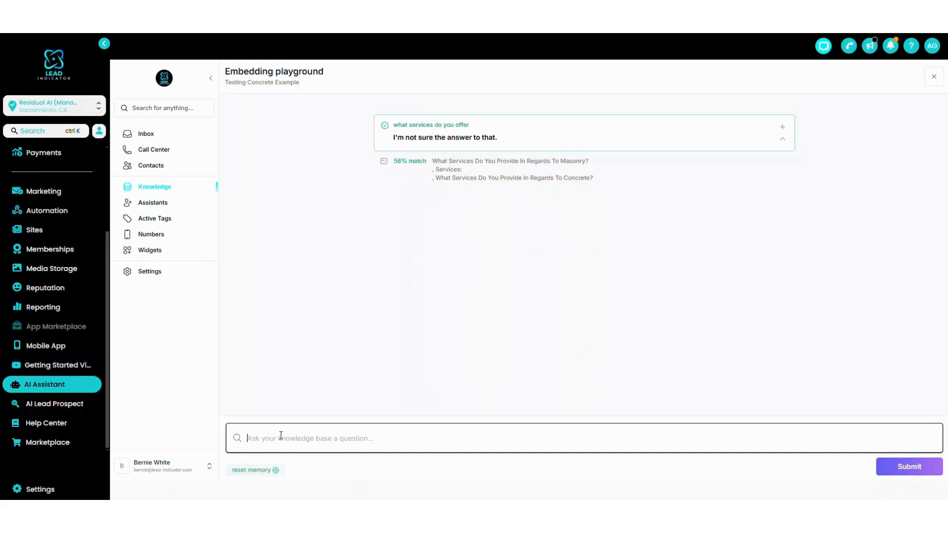
text(what services do you offer?)
key(Return)
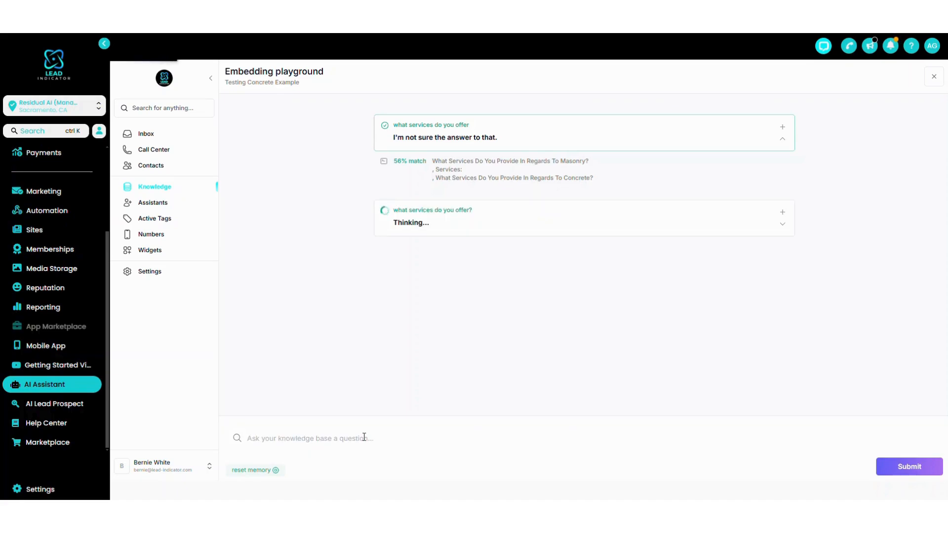
click(784, 226)
click(783, 226)
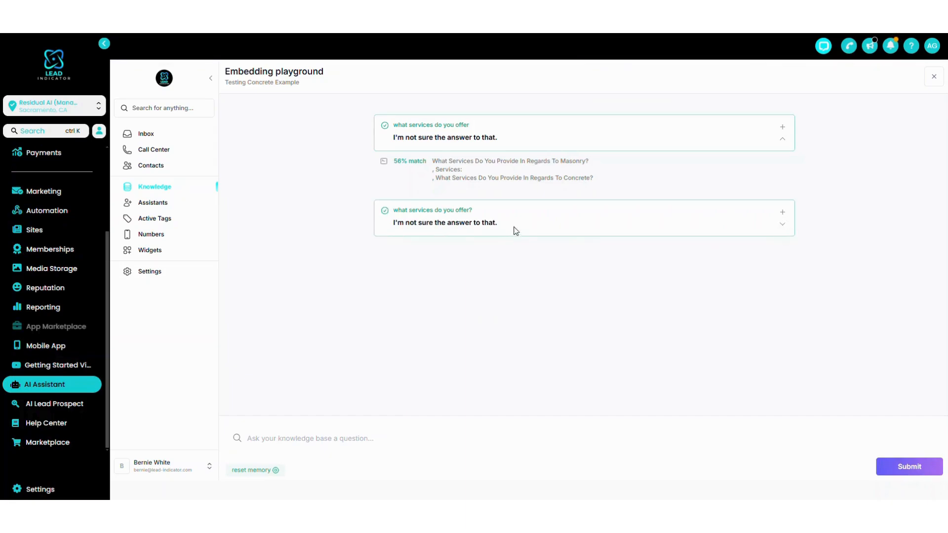
Ask the knowledge base "what services do you offer?" again and examine the match details of the new reply.
click(296, 444)
text(what serv)
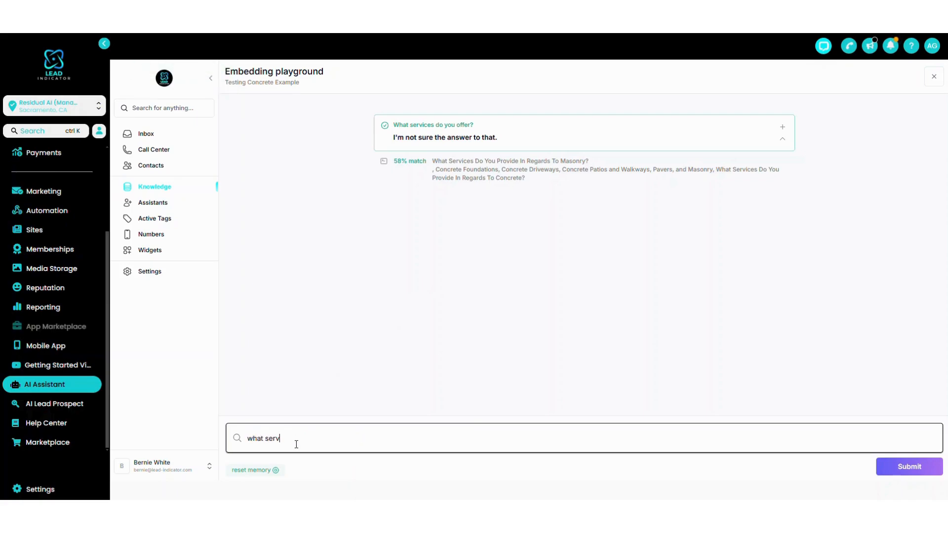
text(ices do you offer?)
key(Return)
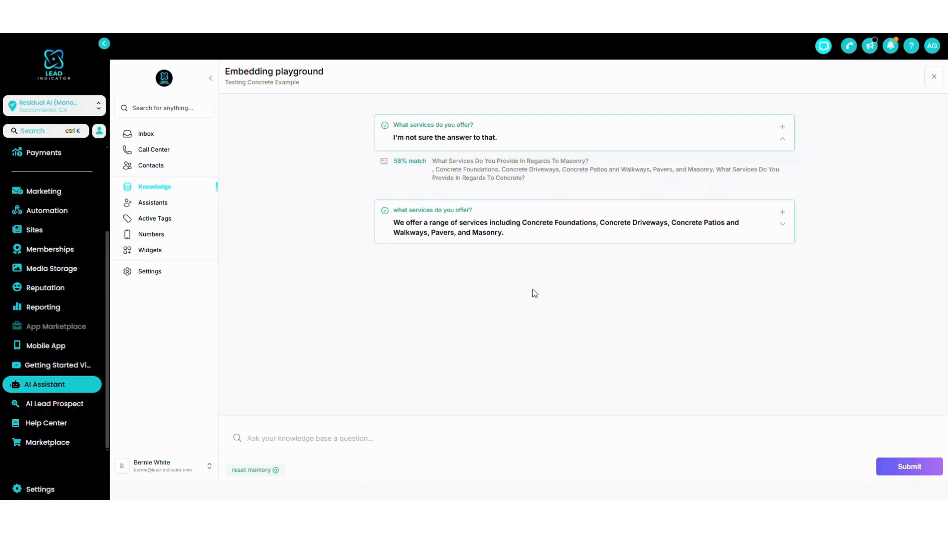
click(782, 226)
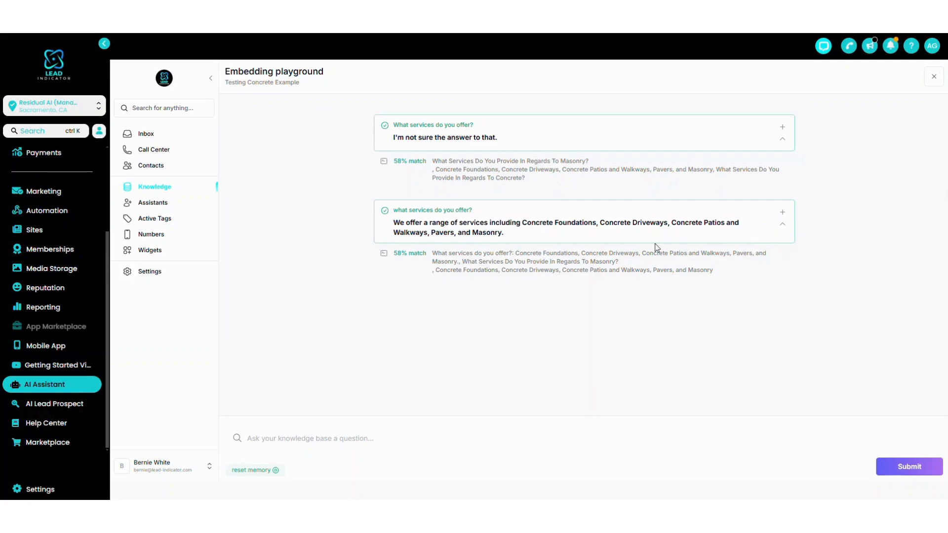
click(782, 226)
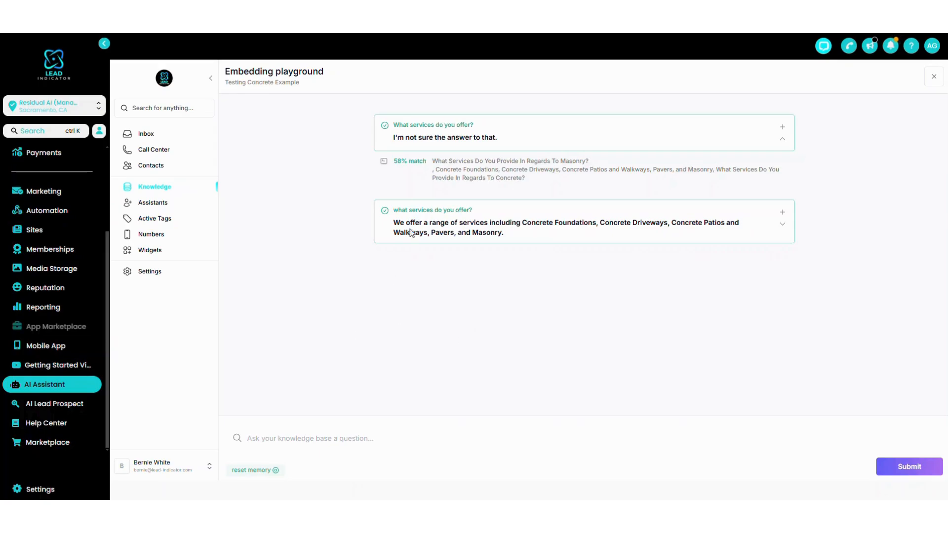
click(782, 213)
drag(473, 175, 318, 179)
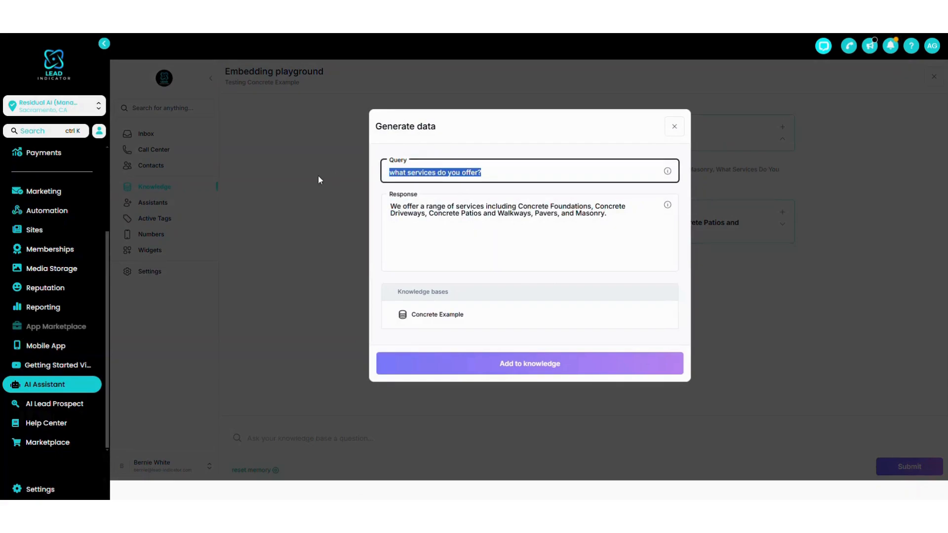
click(429, 213)
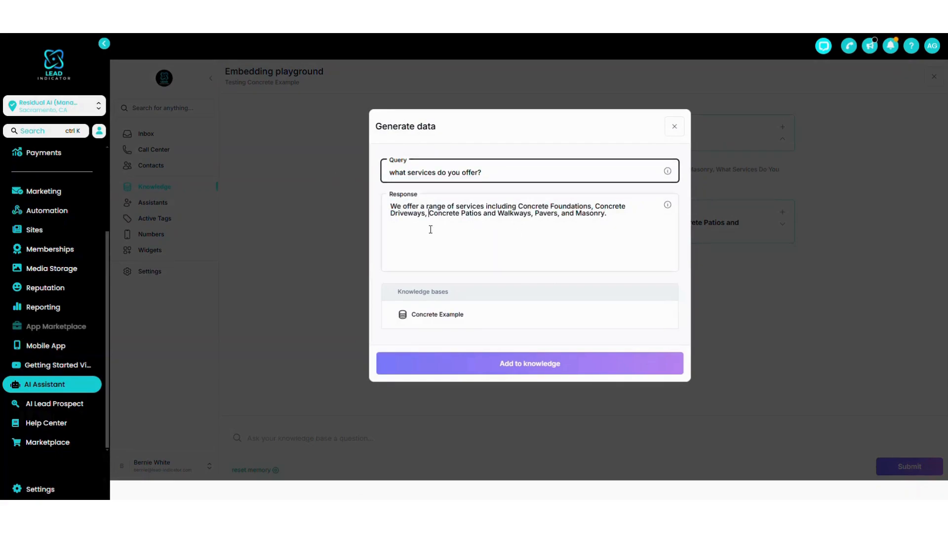
drag(391, 206, 465, 208)
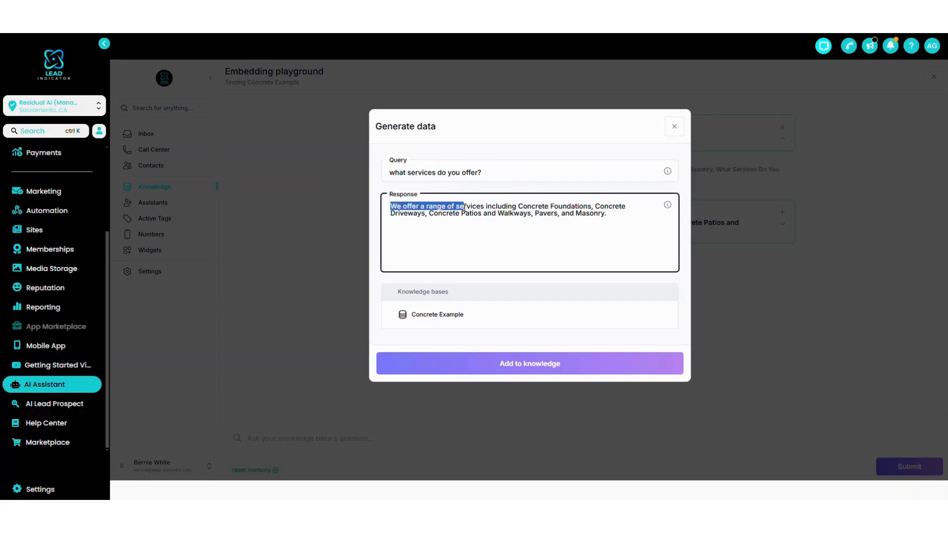
click(464, 208)
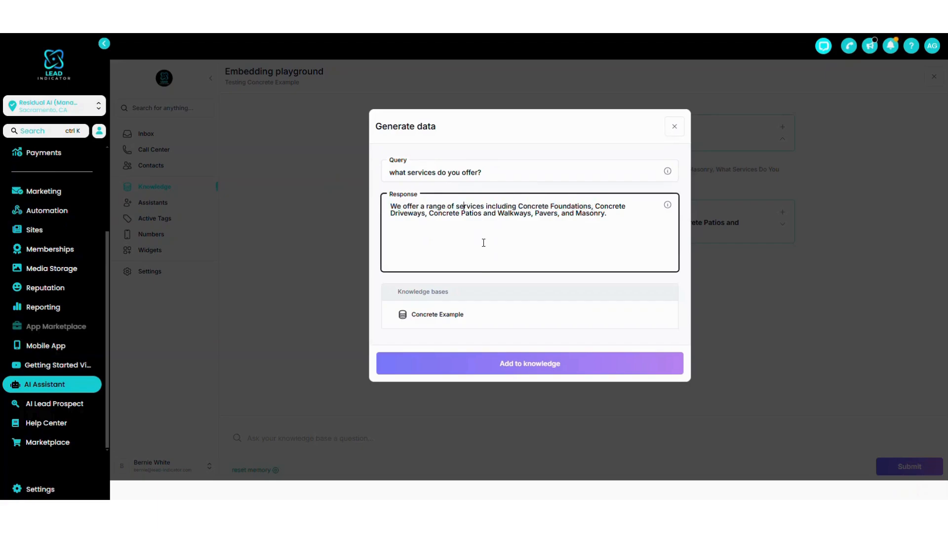
click(673, 127)
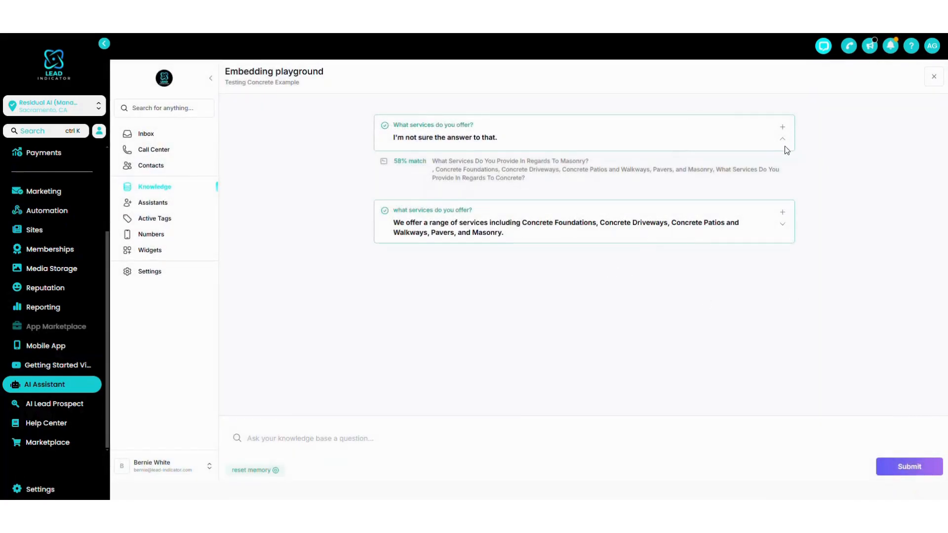
click(289, 435)
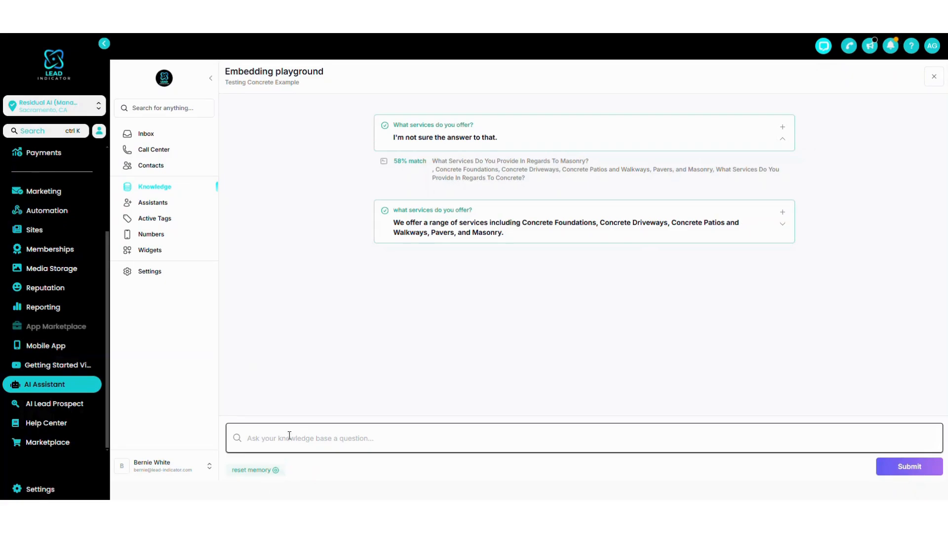
Generate data from the latest services reply, prefixing its response with "What services do you offer?:", and add it to the knowledge base.
click(782, 212)
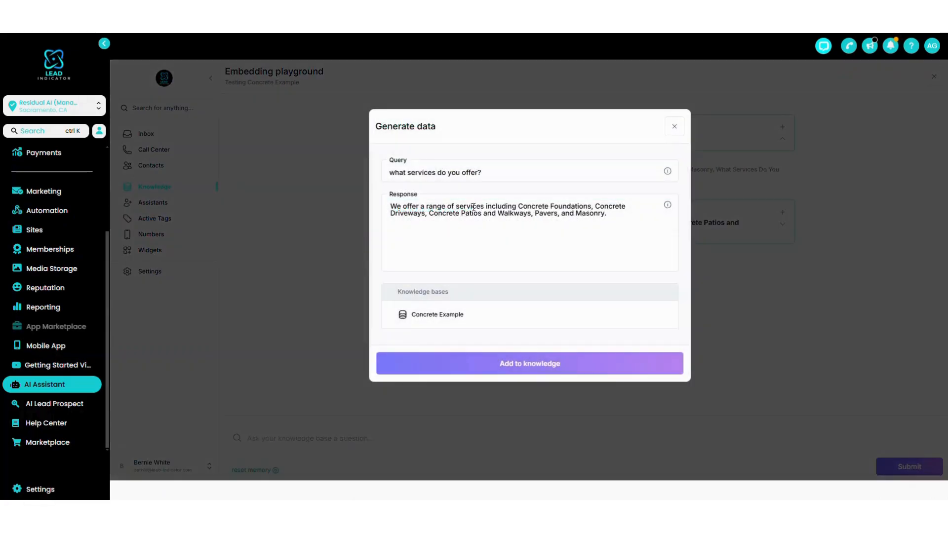
click(391, 205)
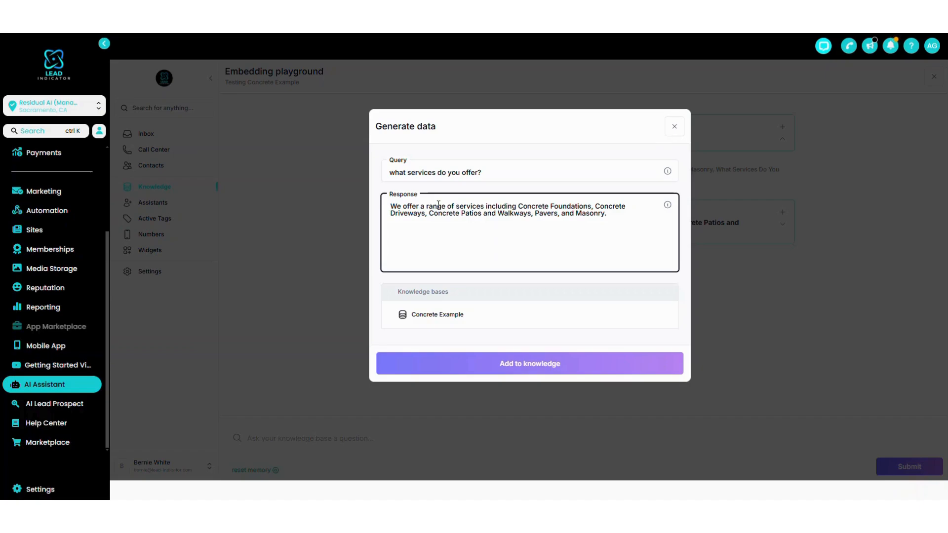
text(What serci)
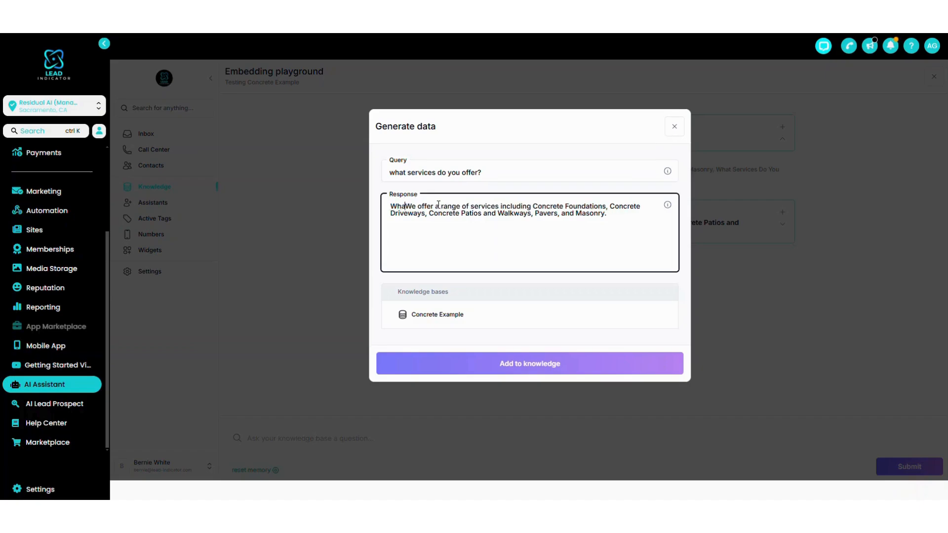
key(BackSpace)
key(BackSpace)
text(vices do )
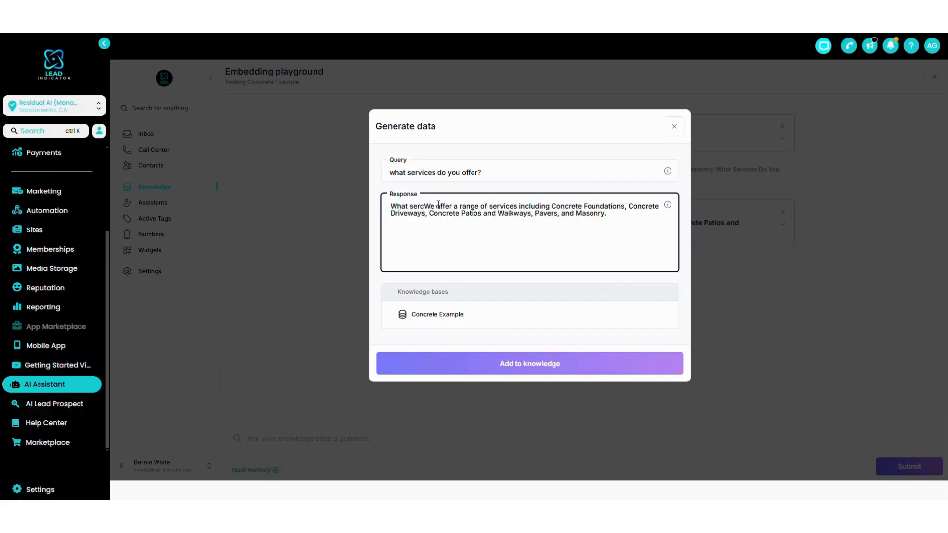
text(you offer?)
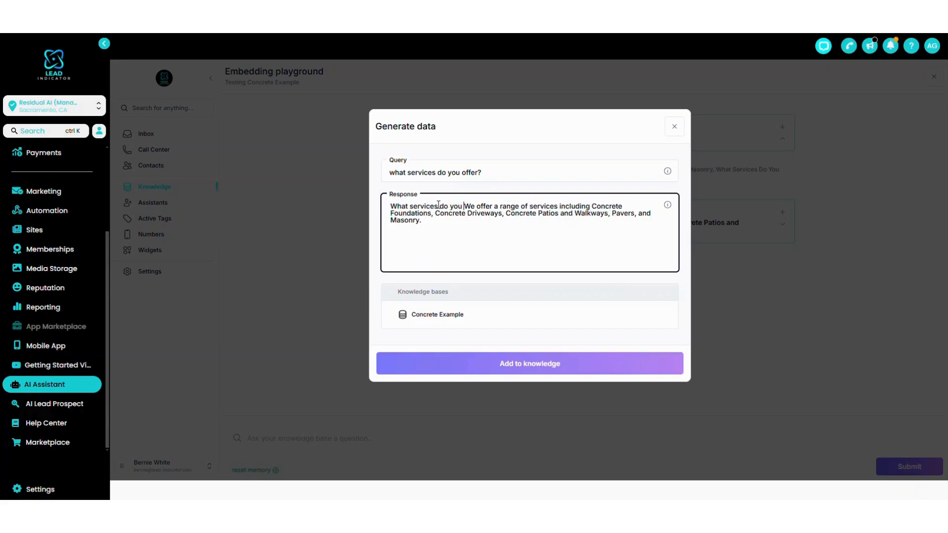
text(:)
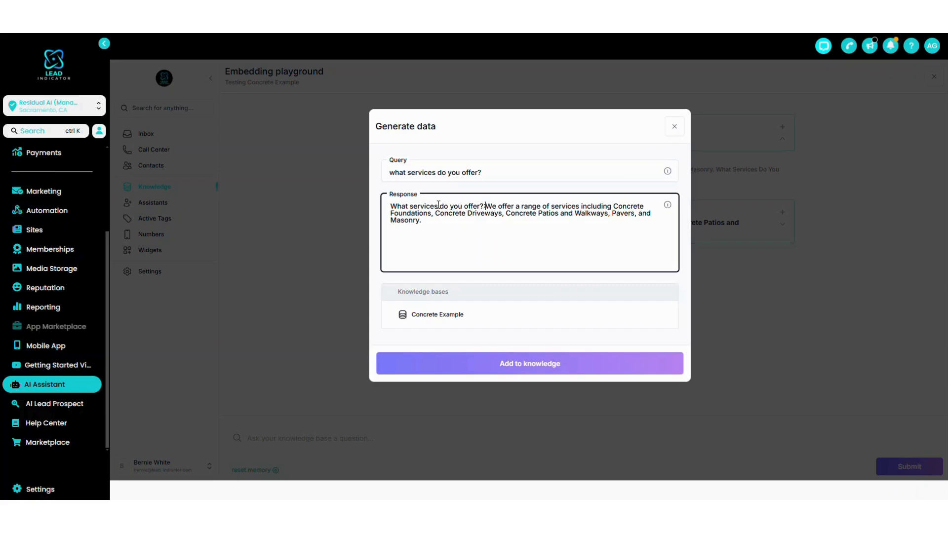
drag(487, 206, 550, 253)
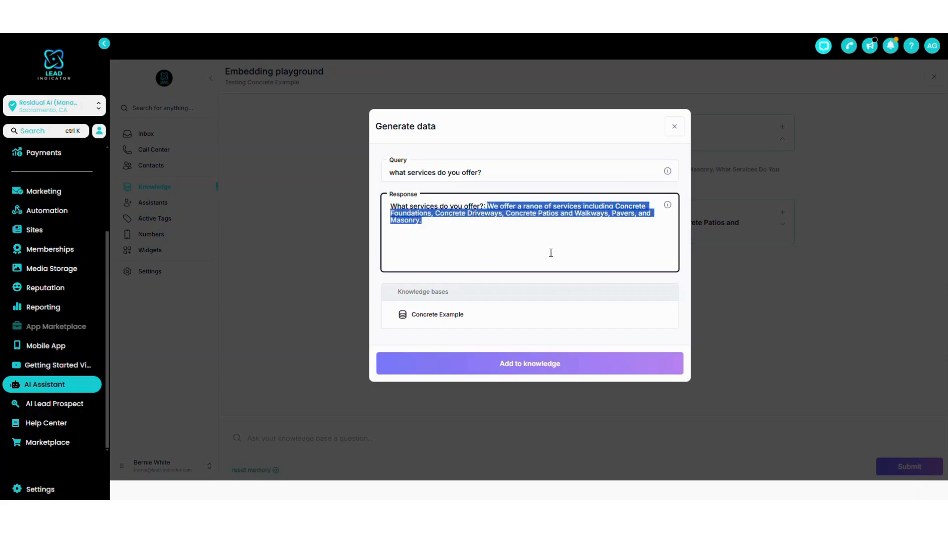
click(431, 224)
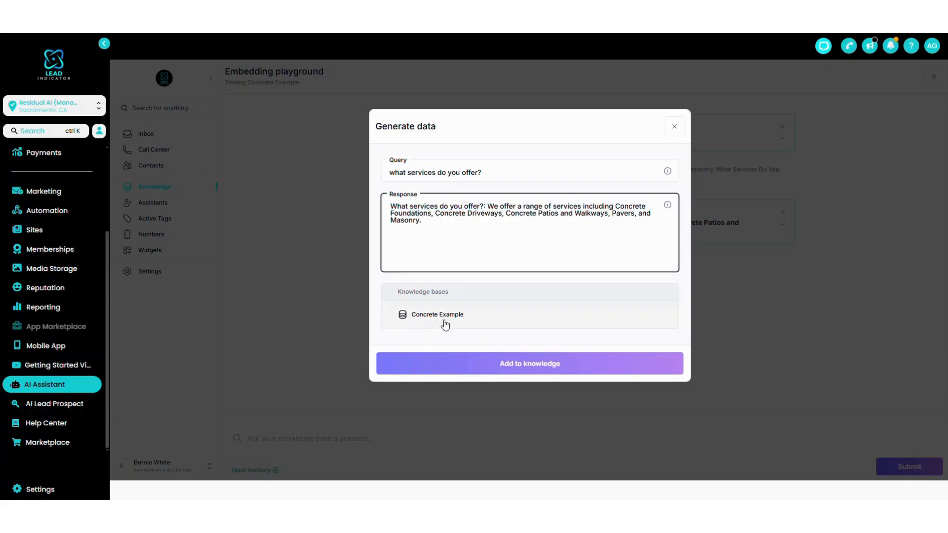
click(516, 362)
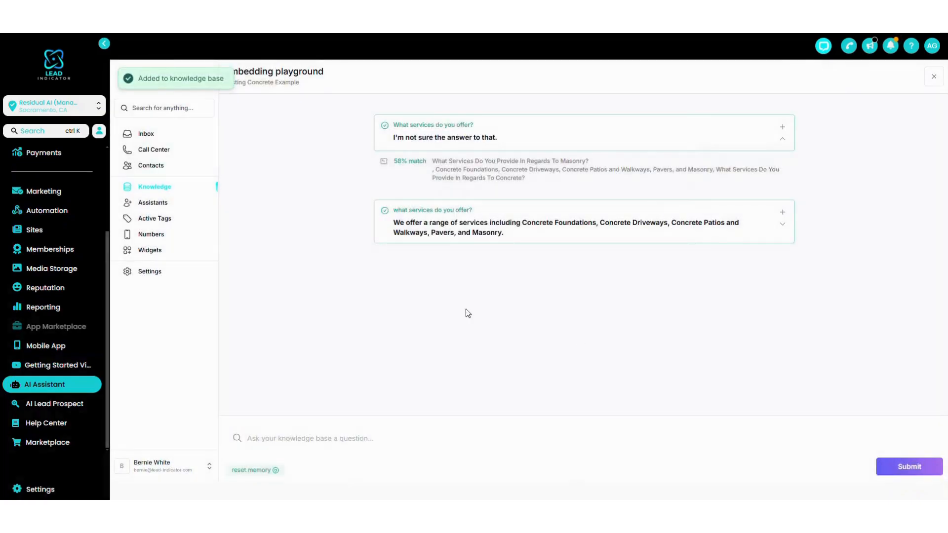
Leave the playground and delete the Query Training source created at 10:25 am from Concrete Example.
click(933, 76)
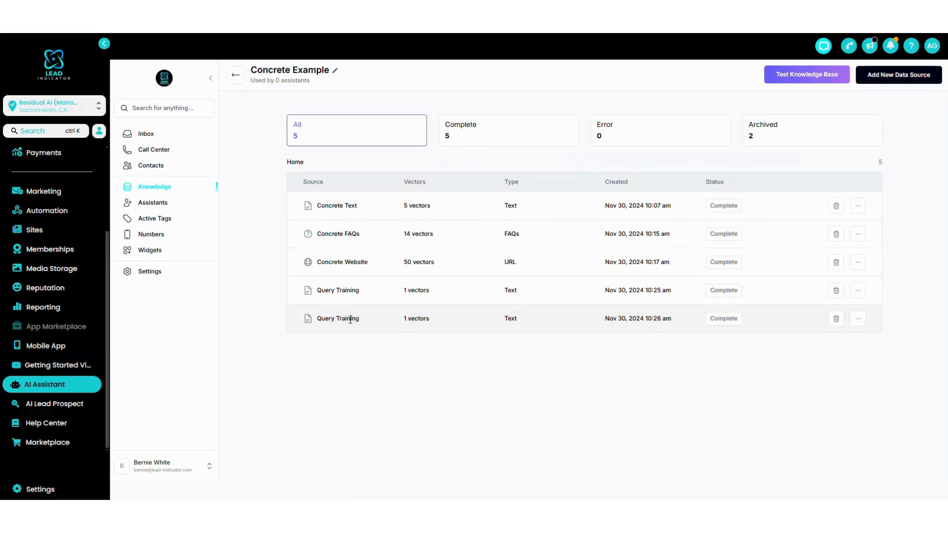
click(835, 290)
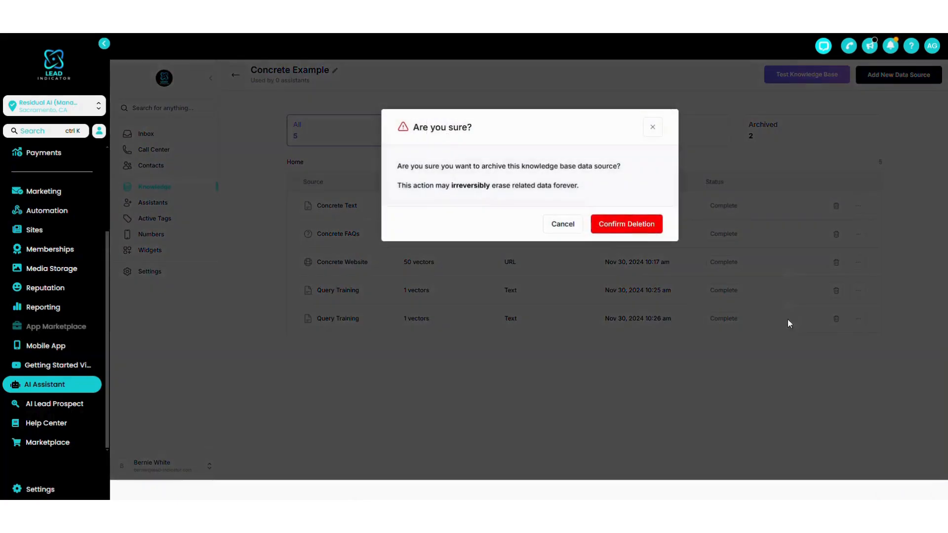
click(642, 226)
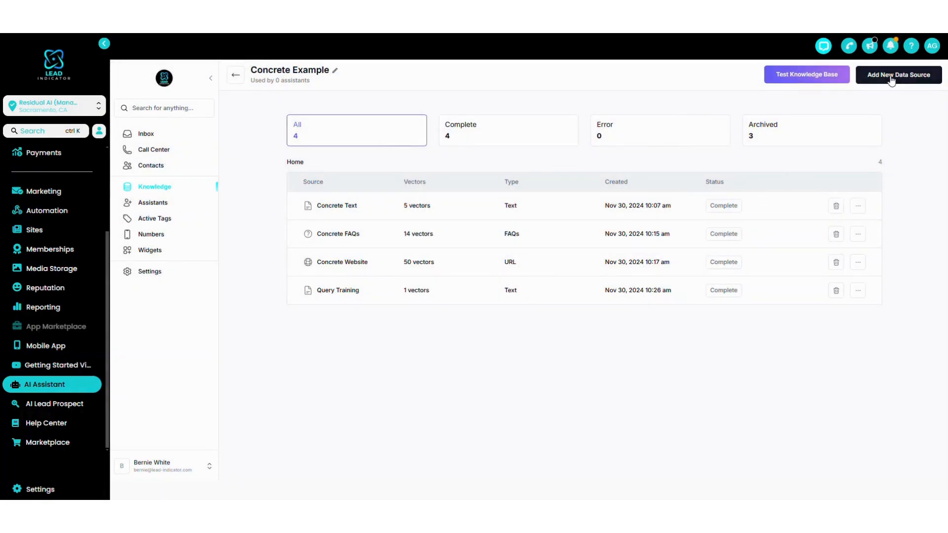
Test the knowledge base with "what services do you offer?" and review the reply and its match percentage.
click(815, 77)
click(295, 438)
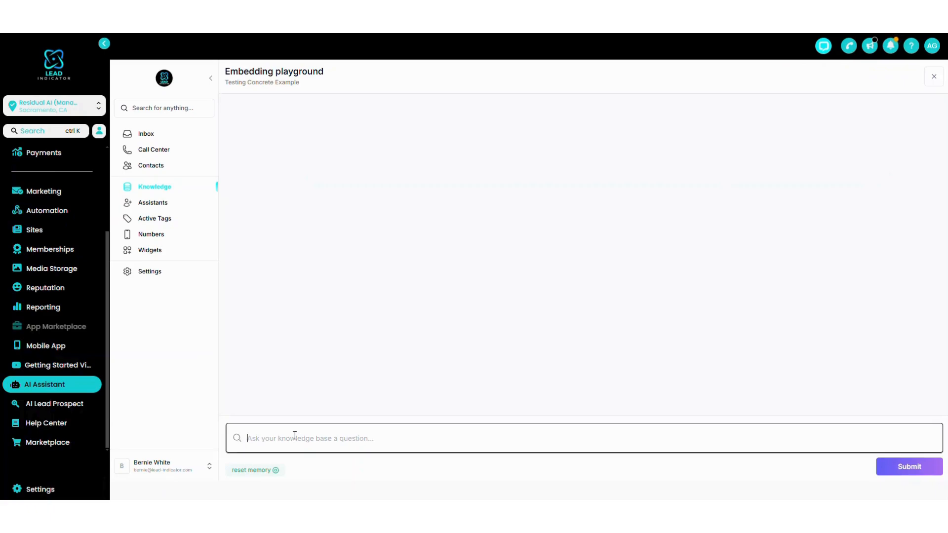
text(what services do o you offer?)
key(Return)
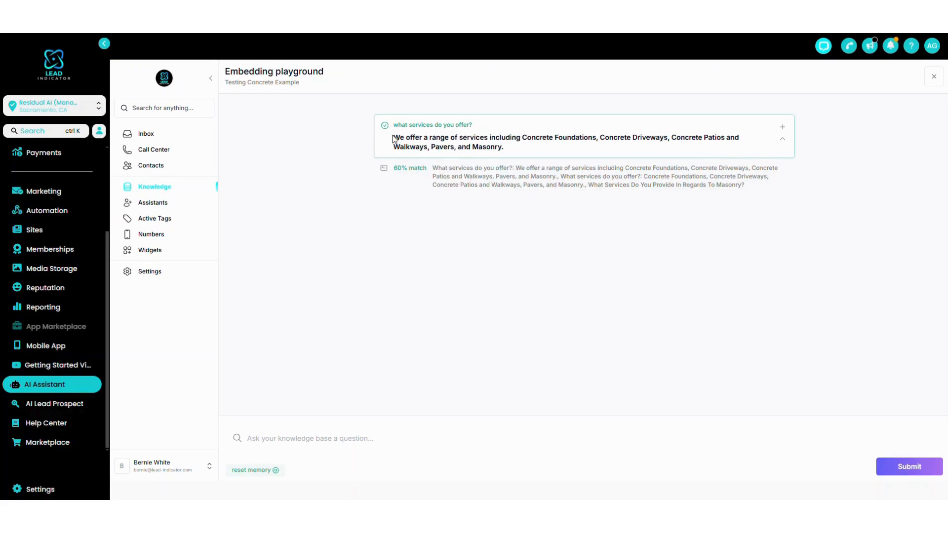
drag(394, 140, 597, 148)
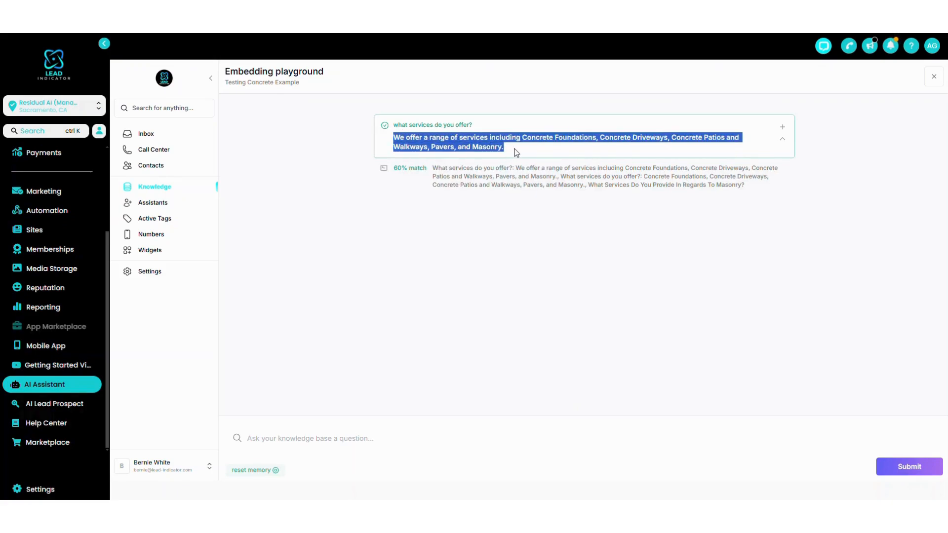
drag(393, 166, 477, 180)
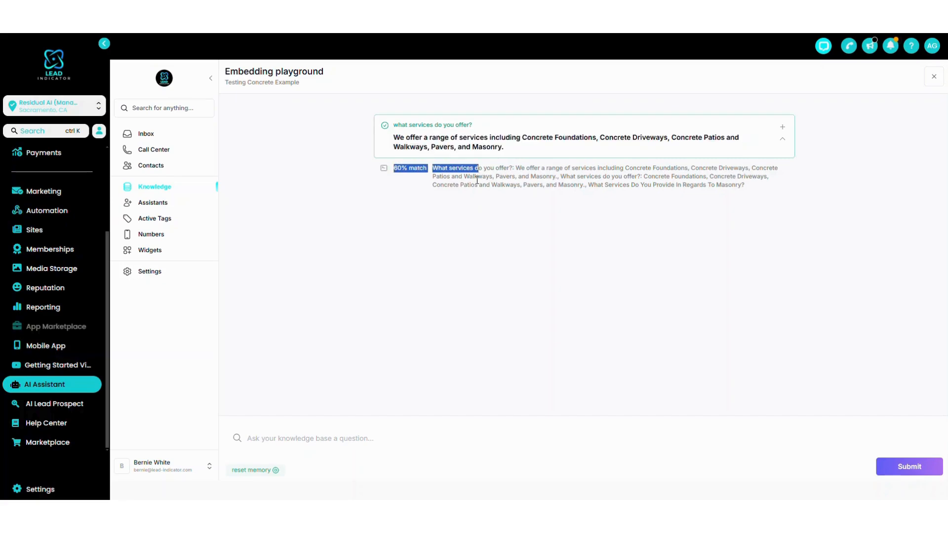
click(476, 180)
Ask "what does your concrete foundation repair service cost?" and expand the reply's match details.
click(320, 436)
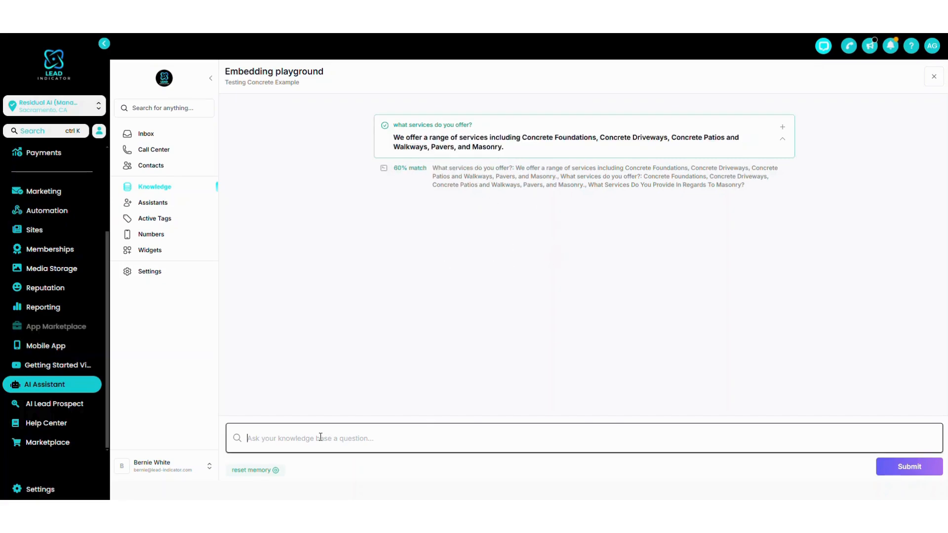
text(what do your concrete foundation repair)
click(274, 438)
text(es)
click(413, 444)
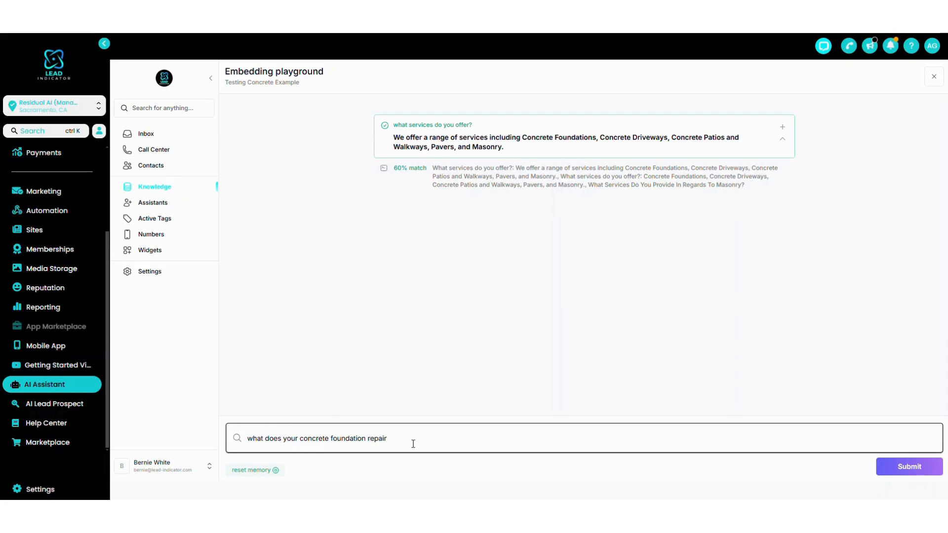
text(service cost?)
key(Return)
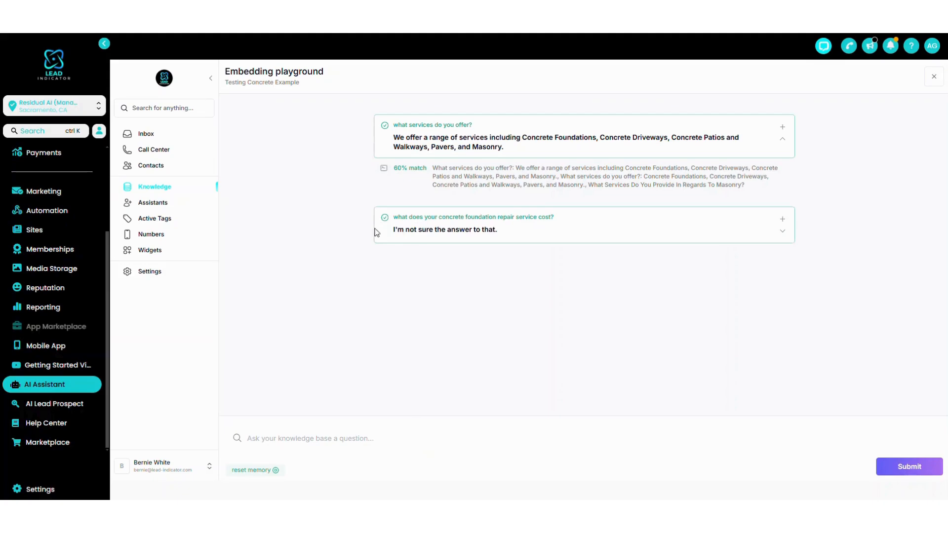
click(782, 231)
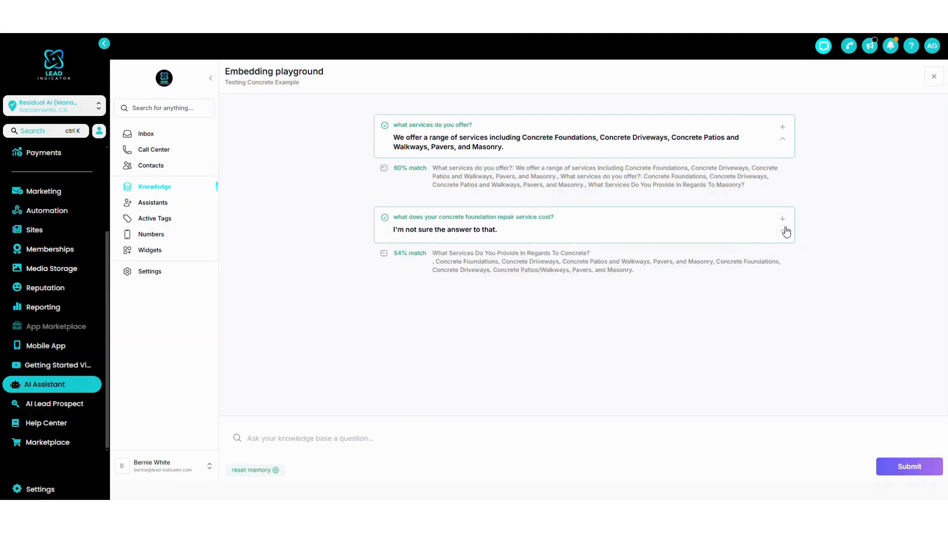
Generate data from the unanswered cost question, prefixing its response with "what does your concrete foundation repair service cost?:".
click(782, 220)
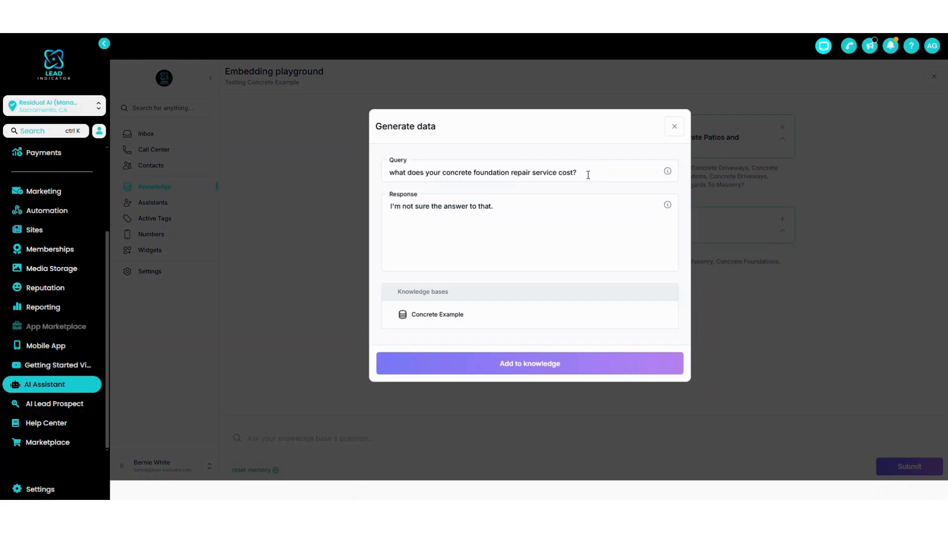
drag(588, 175, 350, 173)
key(ctrl+c)
click(391, 206)
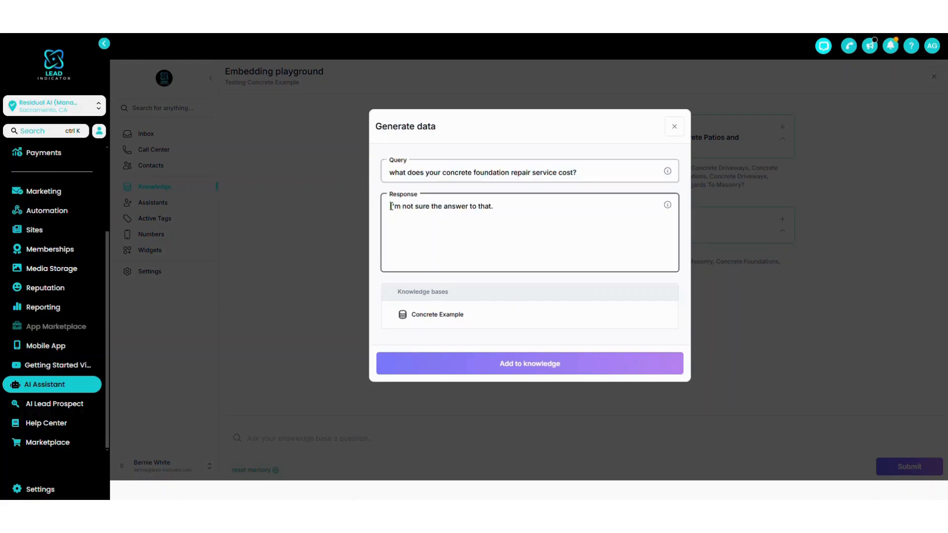
key(ctrl+v)
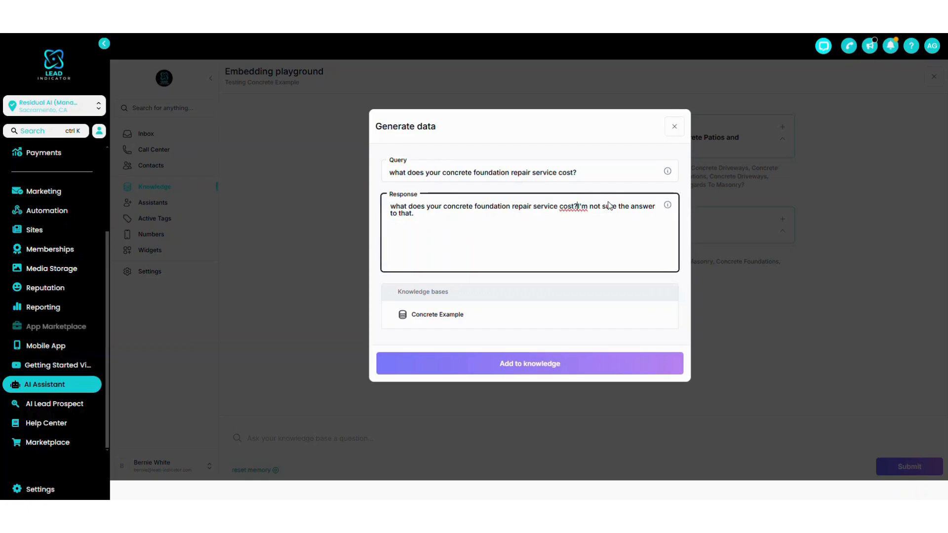
text(:)
Replace the original answer after the prefix with "Unfortunately, pricing differs from project to project. Our company".
shift+click(603, 219)
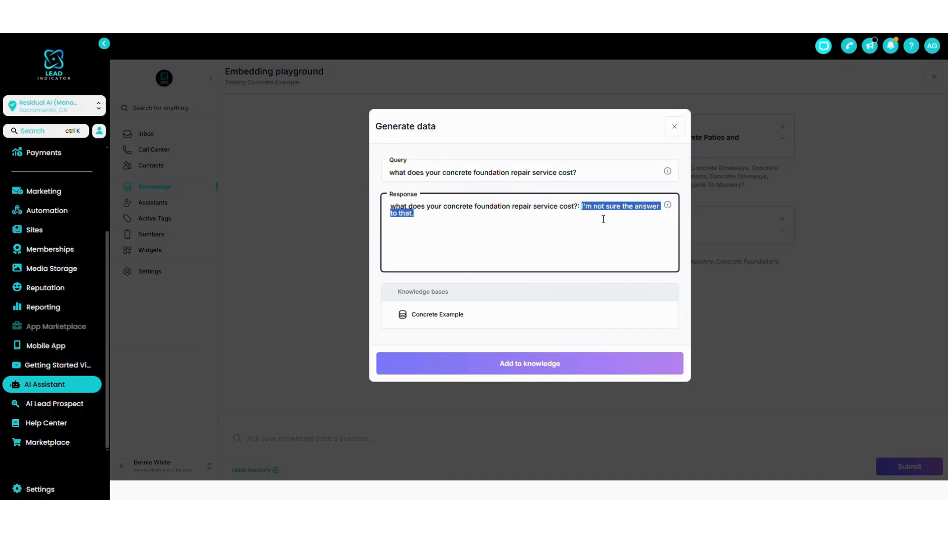
key(BackSpace)
text(U)
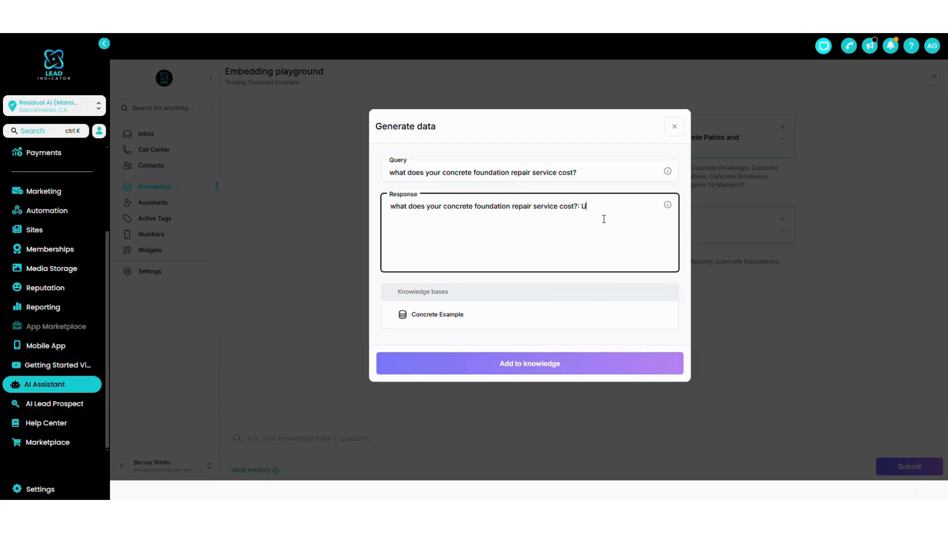
text(nfortunate)
text(ly, ther)
text(e)
text(pricing)
text( differs from)
text( proje)
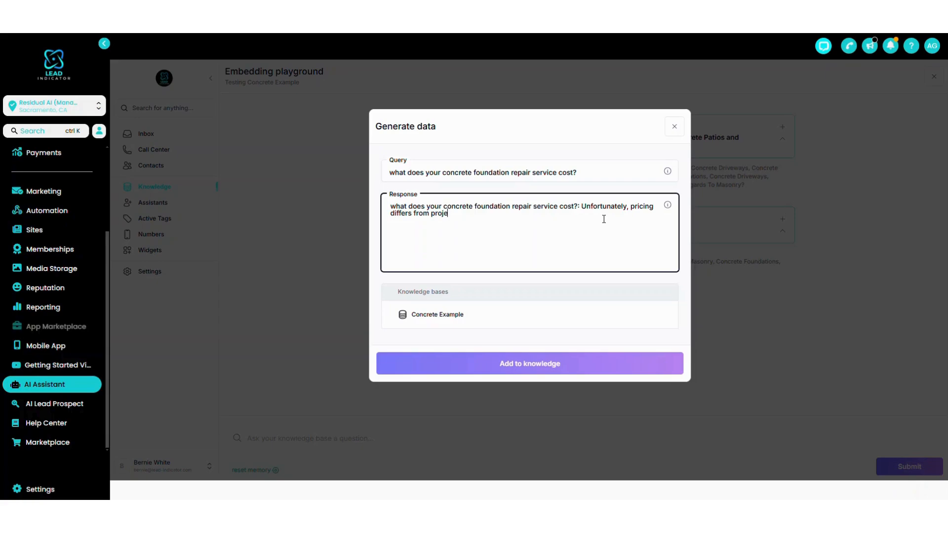
text(ct to projec)
text(t. Our company will)
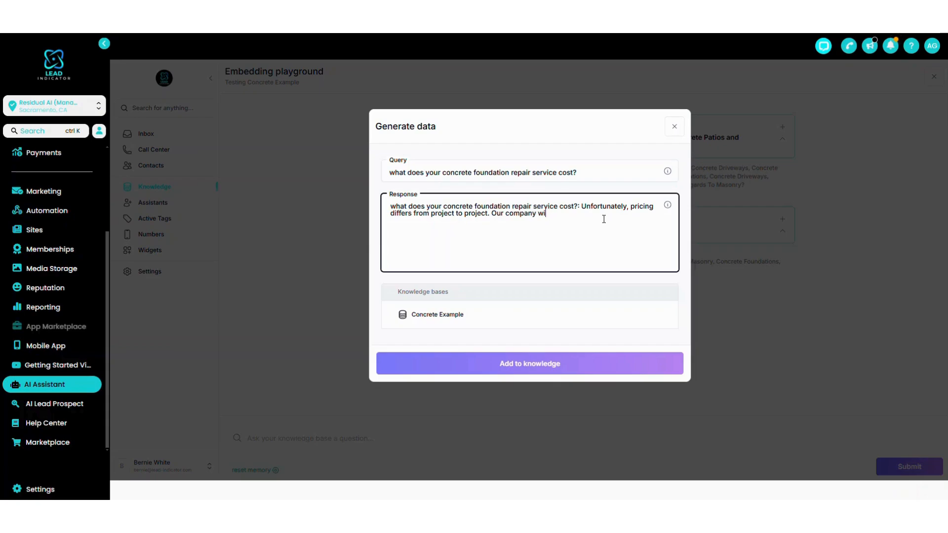
Complete the response with "offers free estimates to give you the best price estimate for your specific project." and add it to Concrete Example.
key(BackSpace)
key(BackSpace)
text(offers free estimates to give you the best )
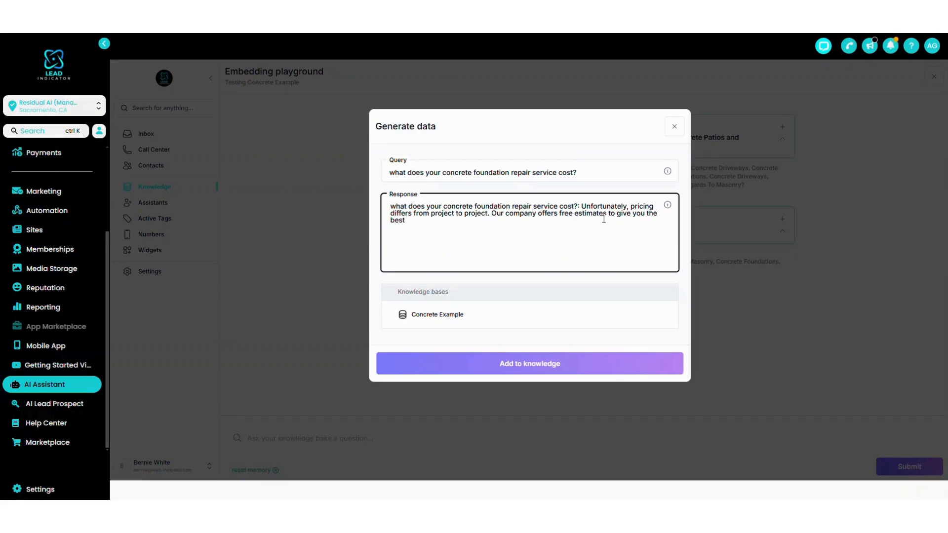
text(price)
text( for)
key(BackSpace)
key(BackSpace)
key(BackSpace)
key(BackSpace)
text(estimate for your proje)
key(BackSpace)
key(BackSpace)
key(BackSpace)
key(BackSpace)
key(BackSpace)
text(specific p)
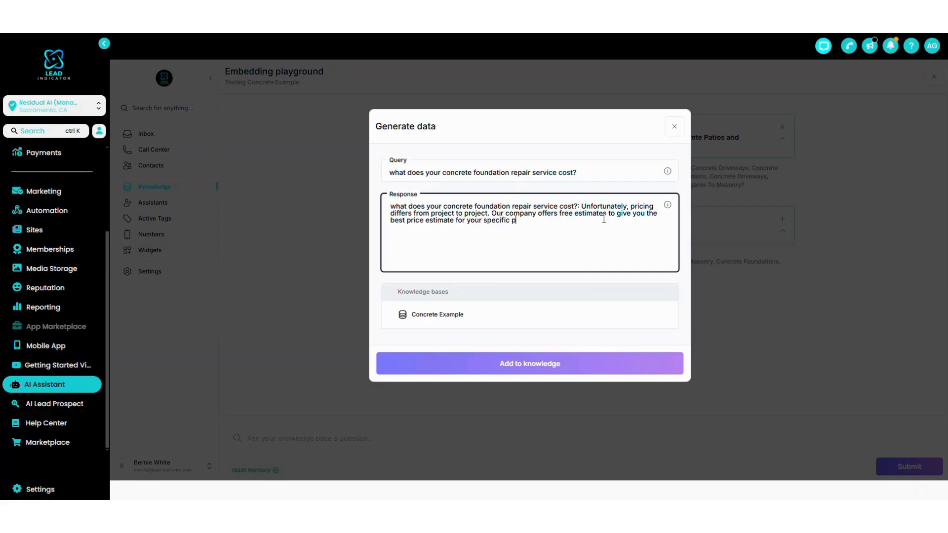
text(roject.)
click(427, 314)
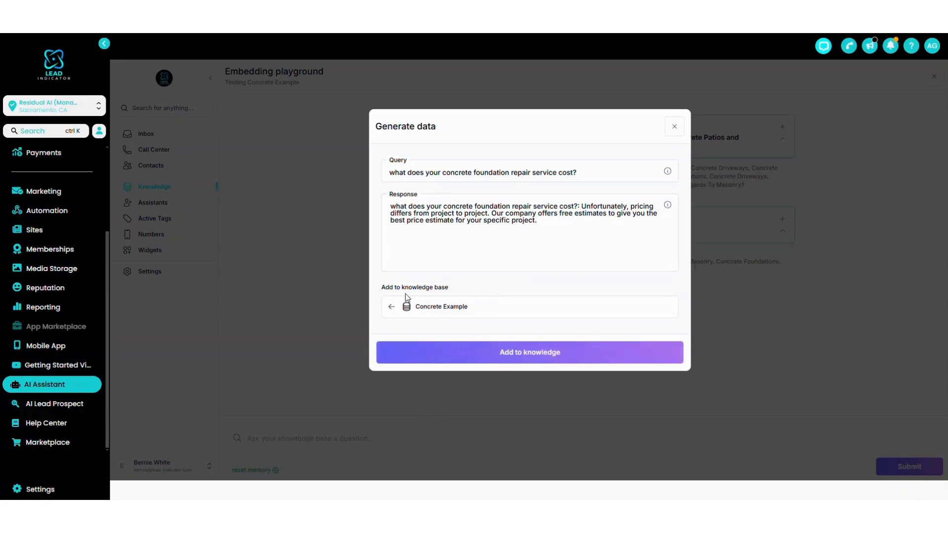
click(529, 357)
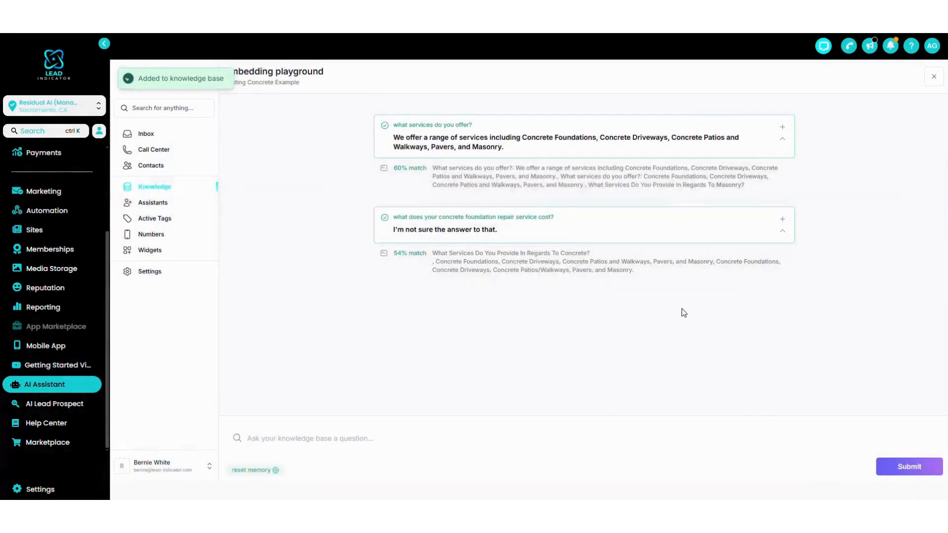
Ask the knowledge base "what does your concrete foundation repair service cost?" again and review the new reply.
click(403, 429)
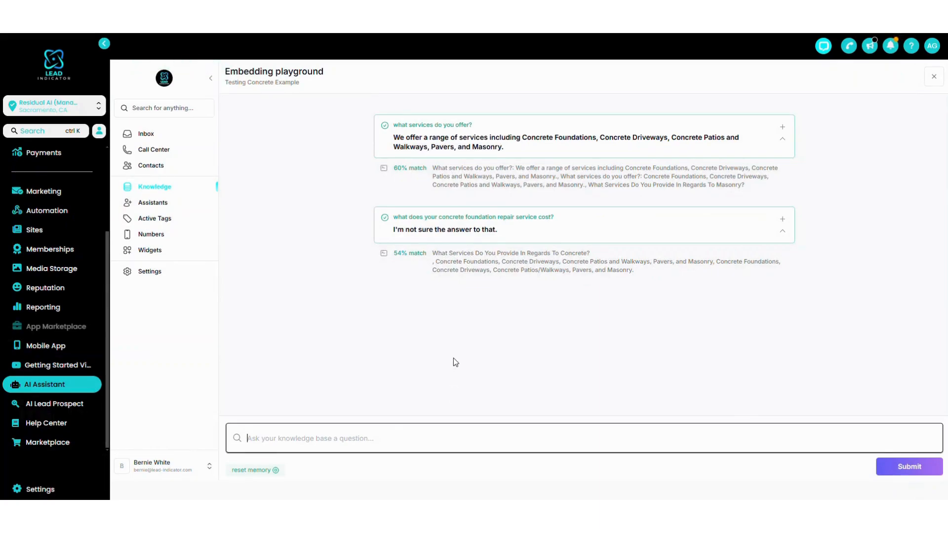
drag(554, 218, 394, 221)
key(ctrl+c)
click(264, 443)
key(ctrl+v)
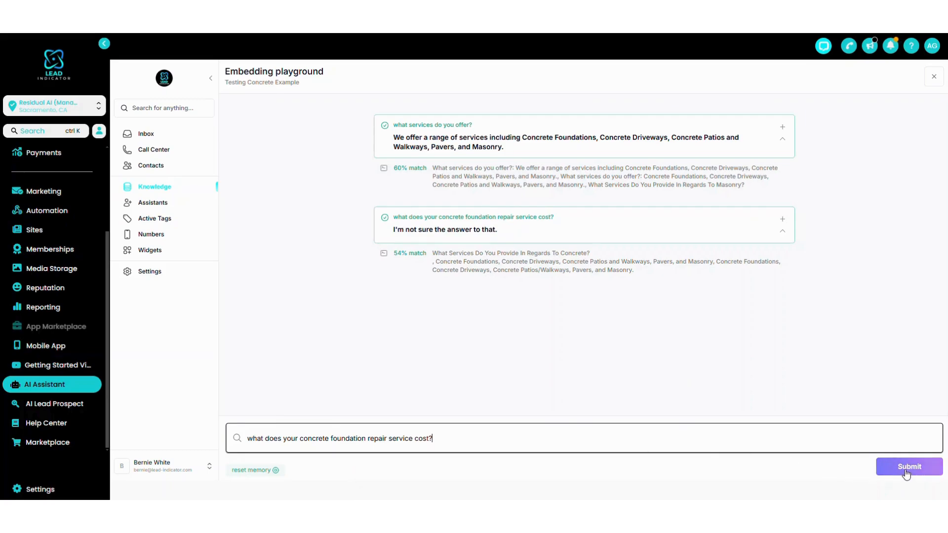
click(879, 475)
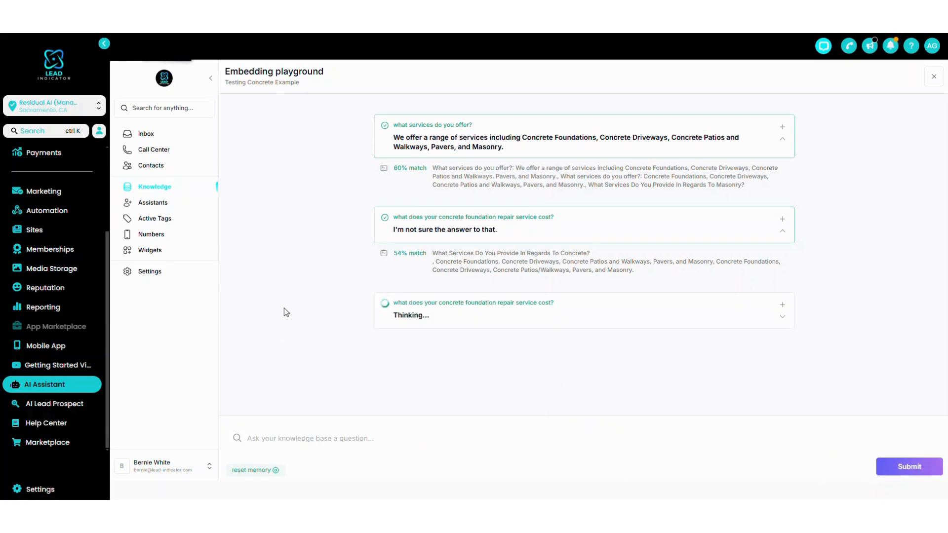
drag(393, 315, 584, 338)
click(528, 329)
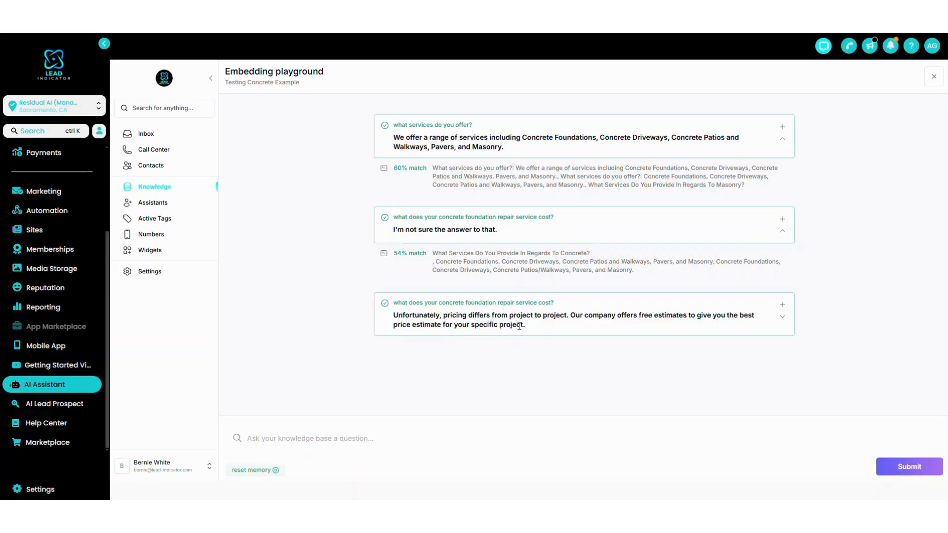